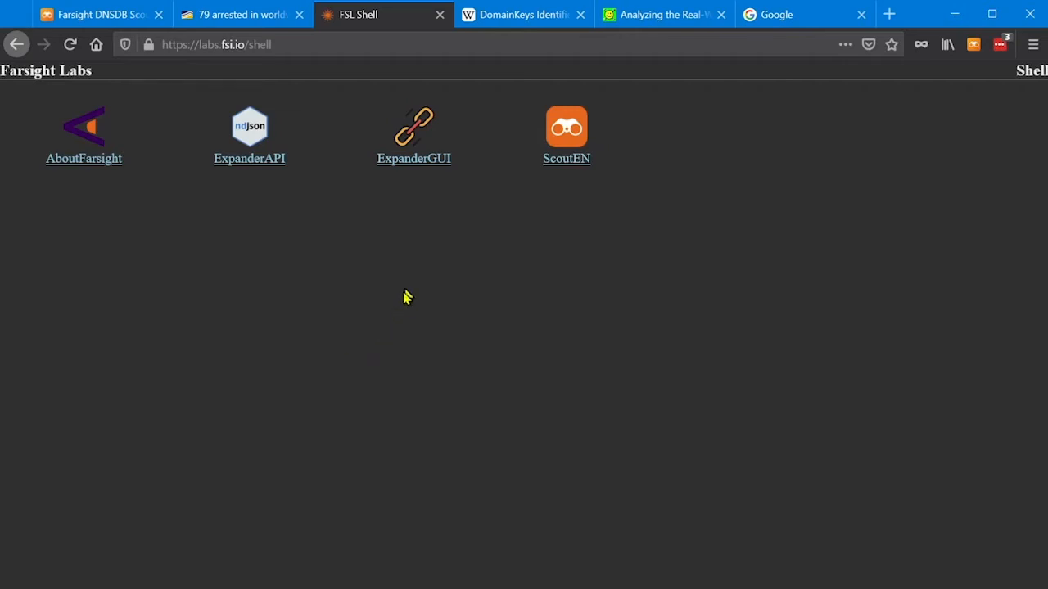
Open ExpanderGUI from the Farsight Labs shell and enter citibank as the keyword.
{"action": "left_click", "coordinate": [412, 164]}
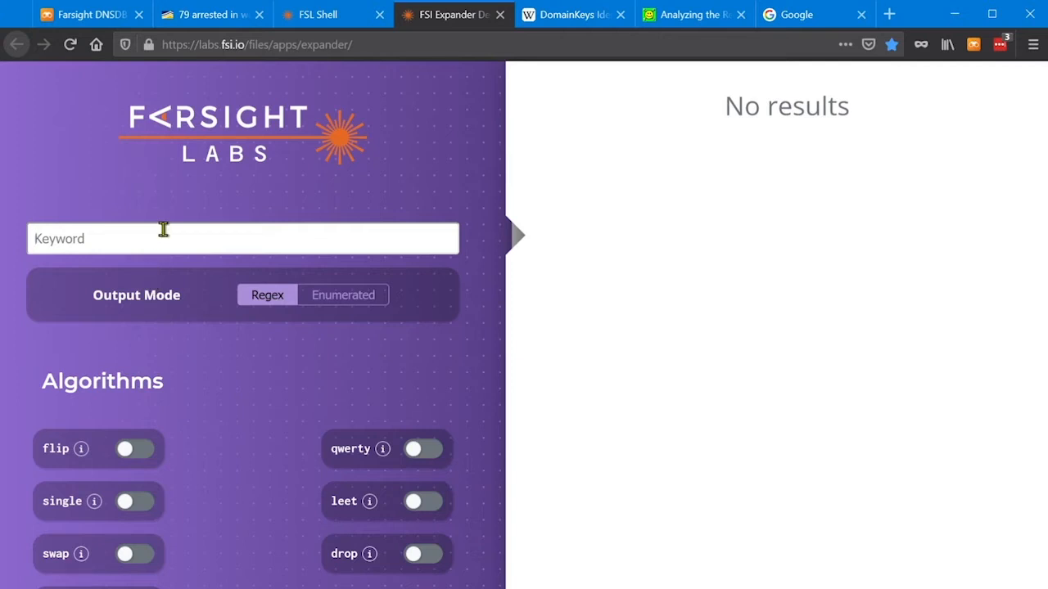
{"action": "type", "text": "ci"}
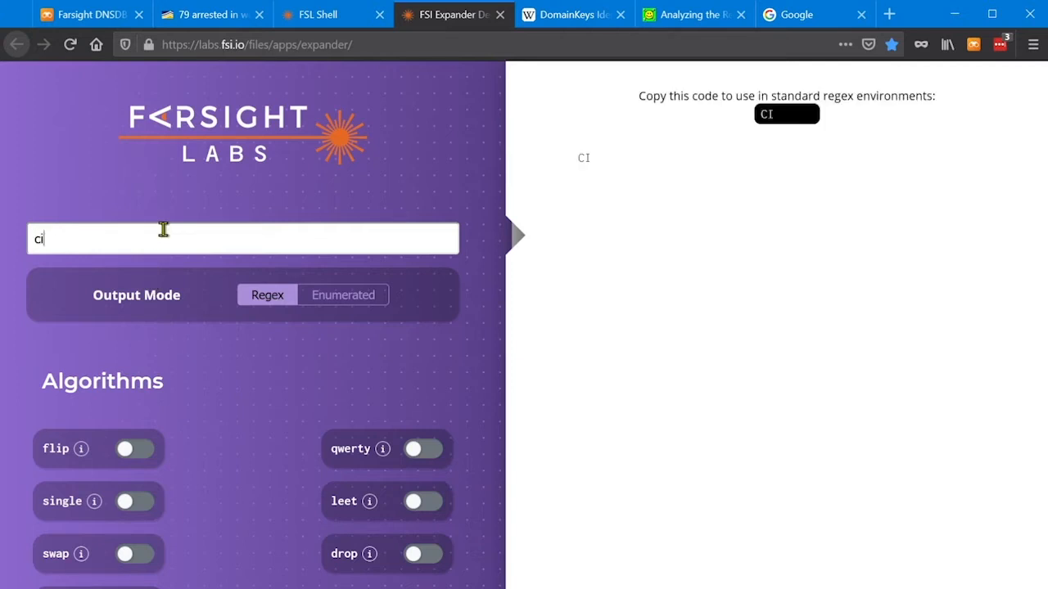
{"action": "type", "text": "tibank"}
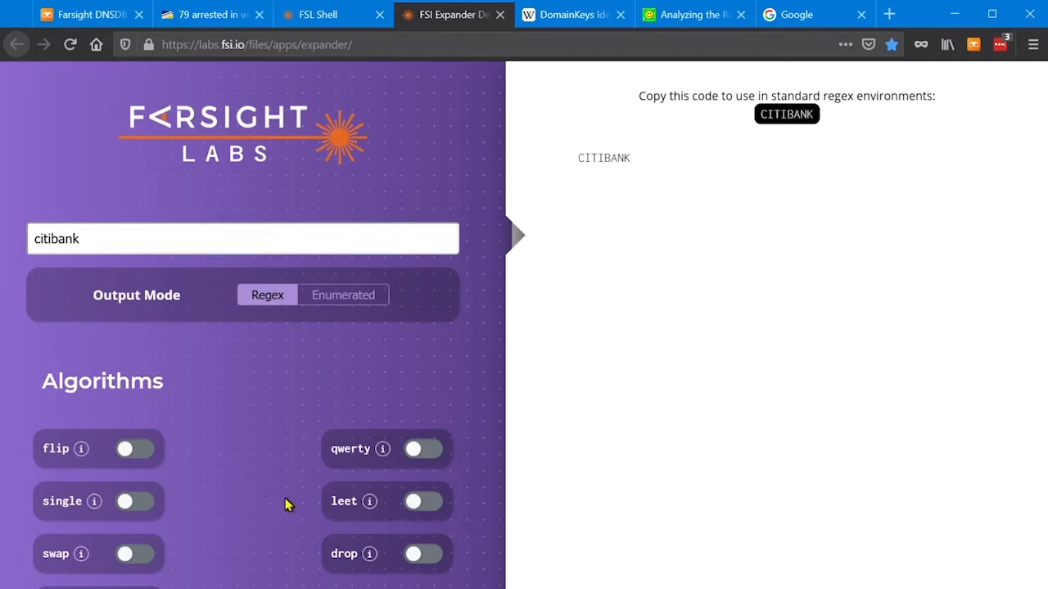
Try the qwerty algorithm on citibank, highlight the first bracketed character set, and turn the algorithm off again.
{"action": "left_click", "coordinate": [412, 455]}
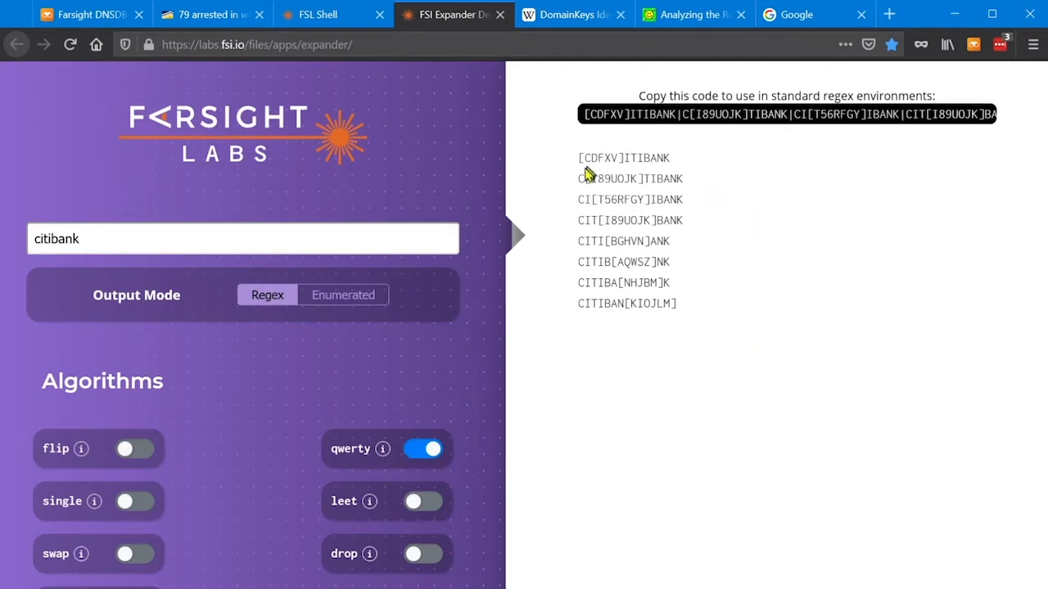
{"action": "left_click_drag", "start_coordinate": [578, 160], "coordinate": [624, 158]}
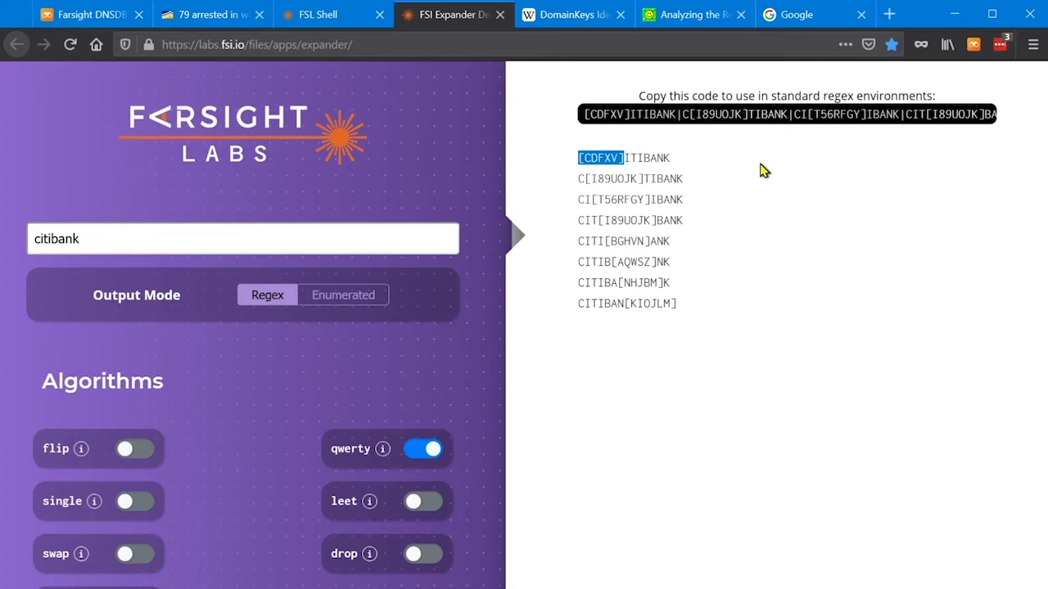
{"action": "left_click", "coordinate": [432, 451]}
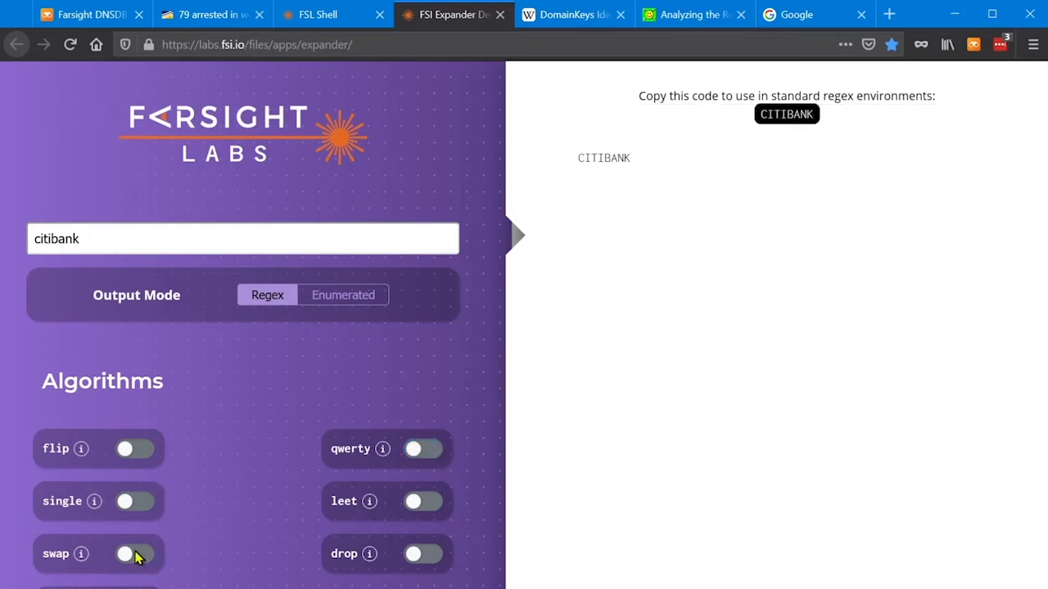
Enable the swap algorithm for citibank and briefly try combining it with qwerty.
{"action": "scroll", "coordinate": [316, 456], "scroll_direction": "down", "scroll_amount": 3}
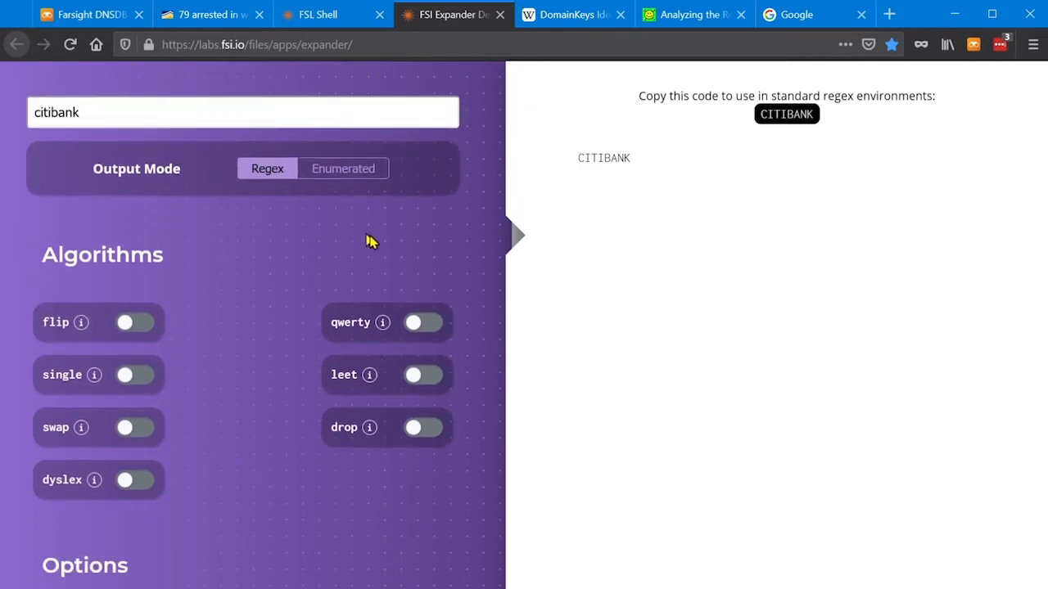
{"action": "left_click", "coordinate": [137, 427]}
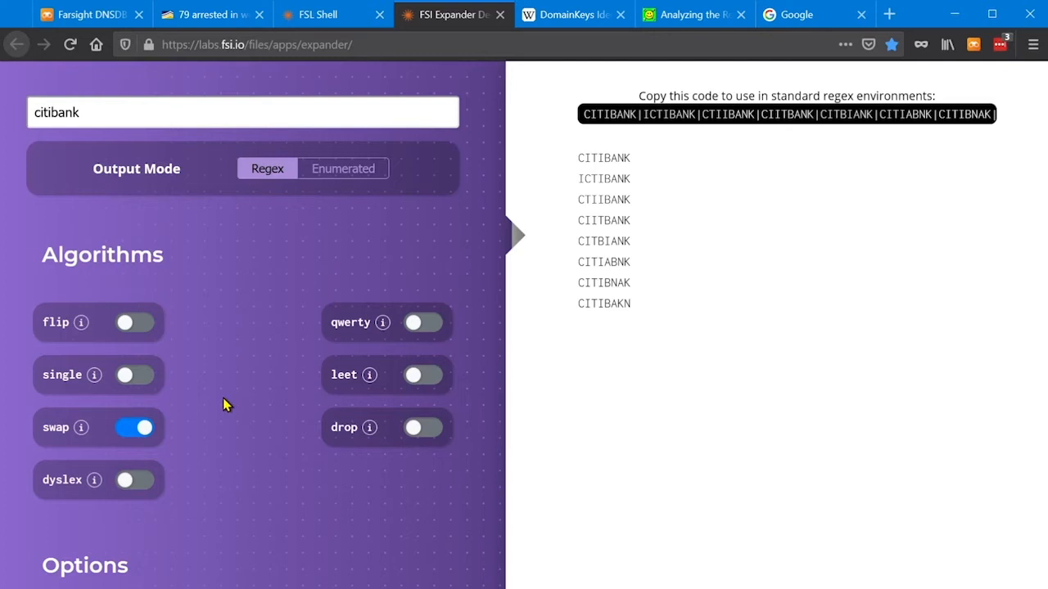
{"action": "scroll", "coordinate": [217, 406], "scroll_direction": "up", "scroll_amount": 3}
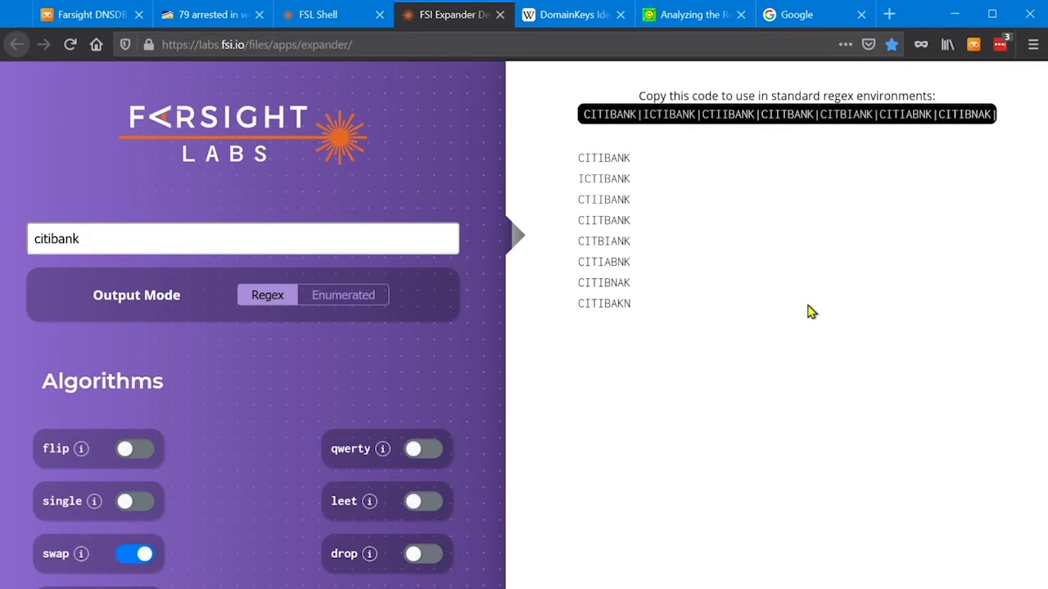
{"action": "left_click", "coordinate": [432, 453]}
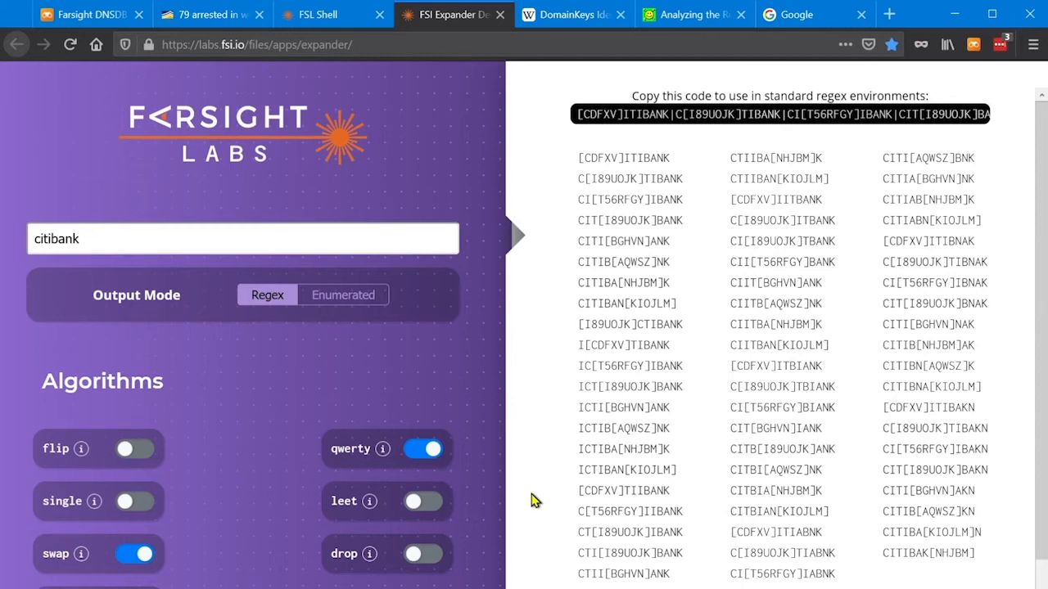
{"action": "left_click", "coordinate": [433, 451]}
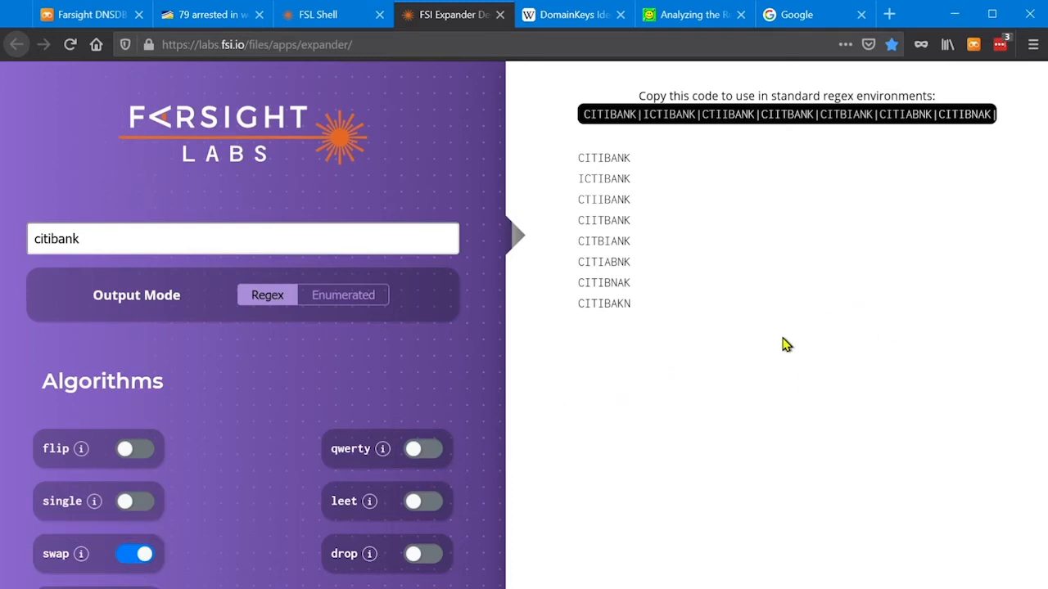
Exclude the original citibank keyword from the swap variants and copy the complete generated regex code.
{"action": "scroll", "coordinate": [298, 459], "scroll_direction": "down", "scroll_amount": 3}
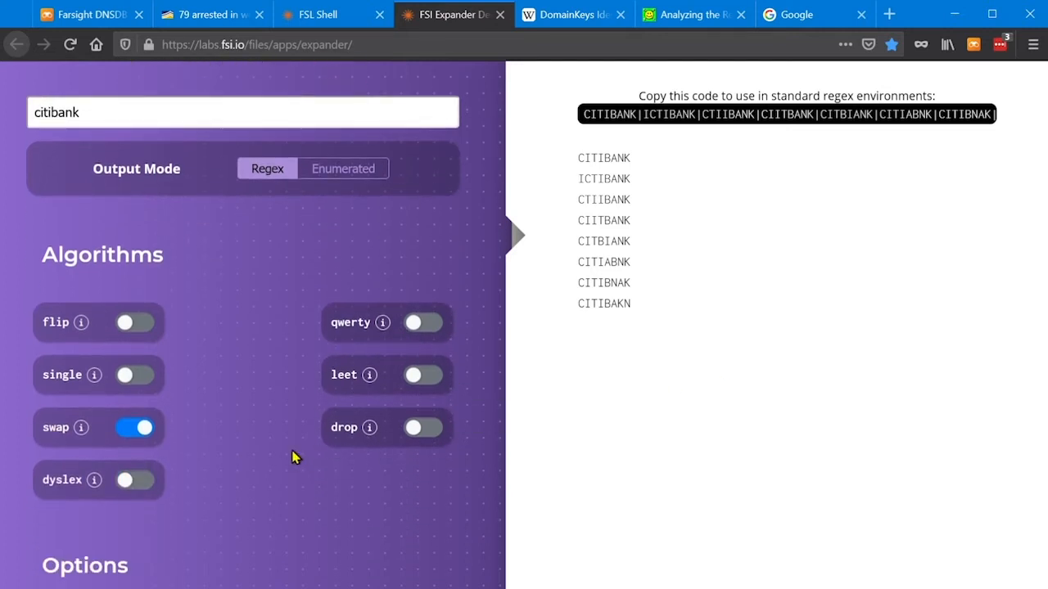
{"action": "scroll", "coordinate": [295, 456], "scroll_direction": "down", "scroll_amount": 1}
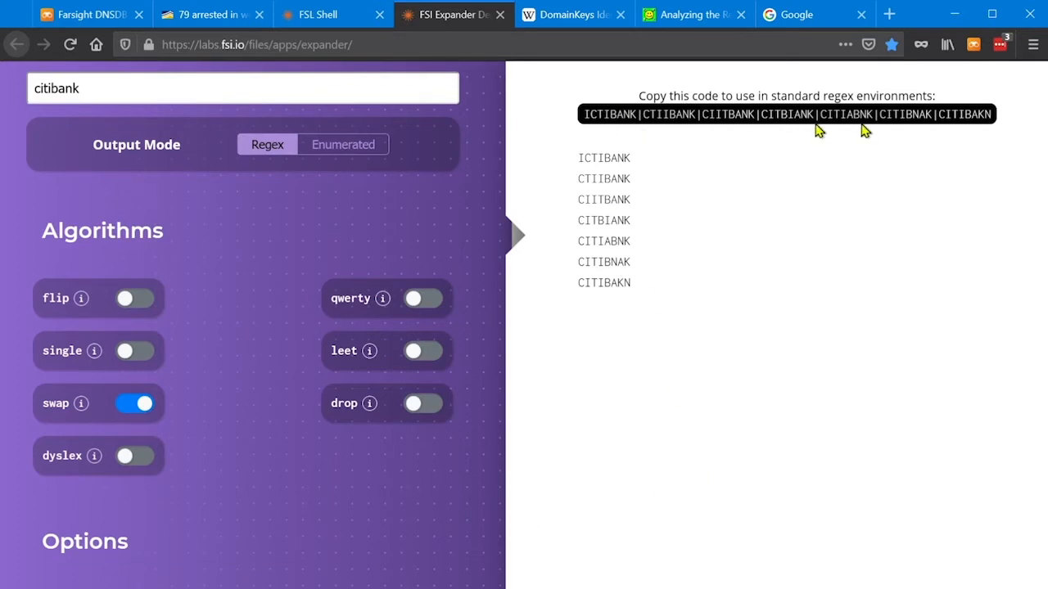
{"action": "mouse_move", "coordinate": [96, 457]}
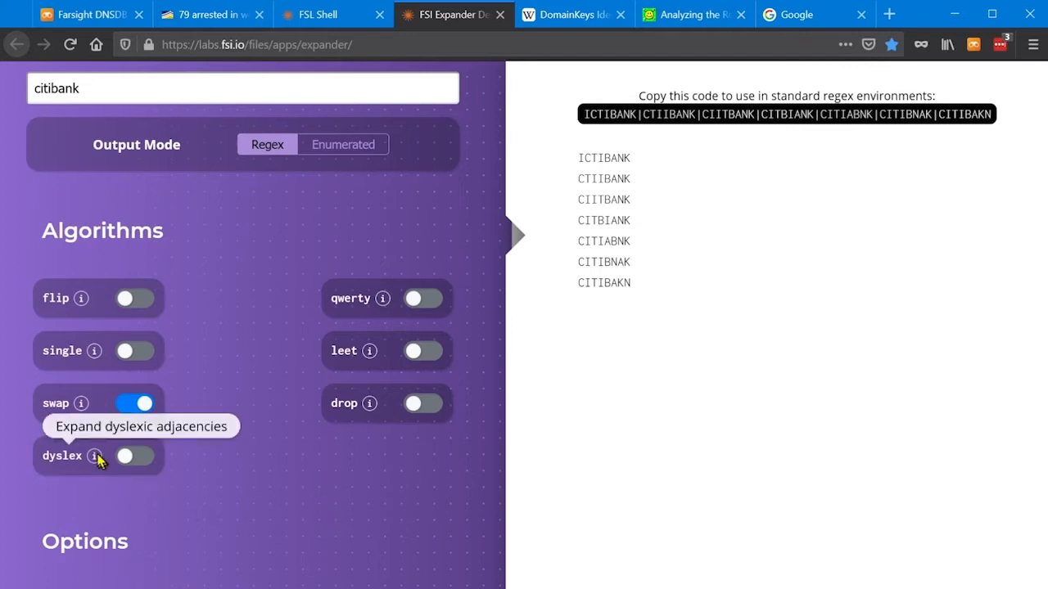
{"action": "mouse_move", "coordinate": [82, 301]}
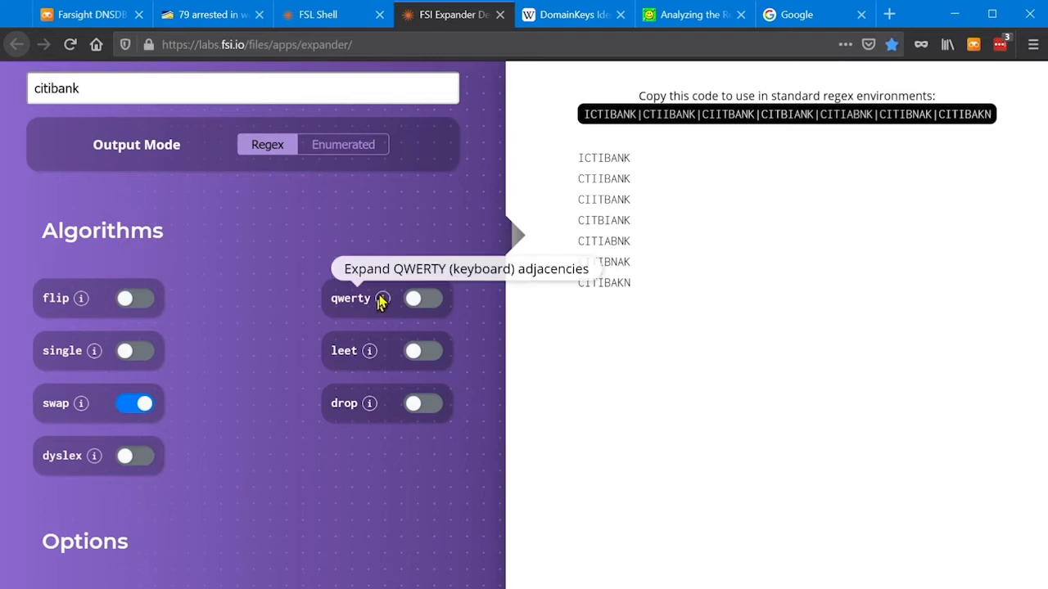
{"action": "mouse_move", "coordinate": [367, 365]}
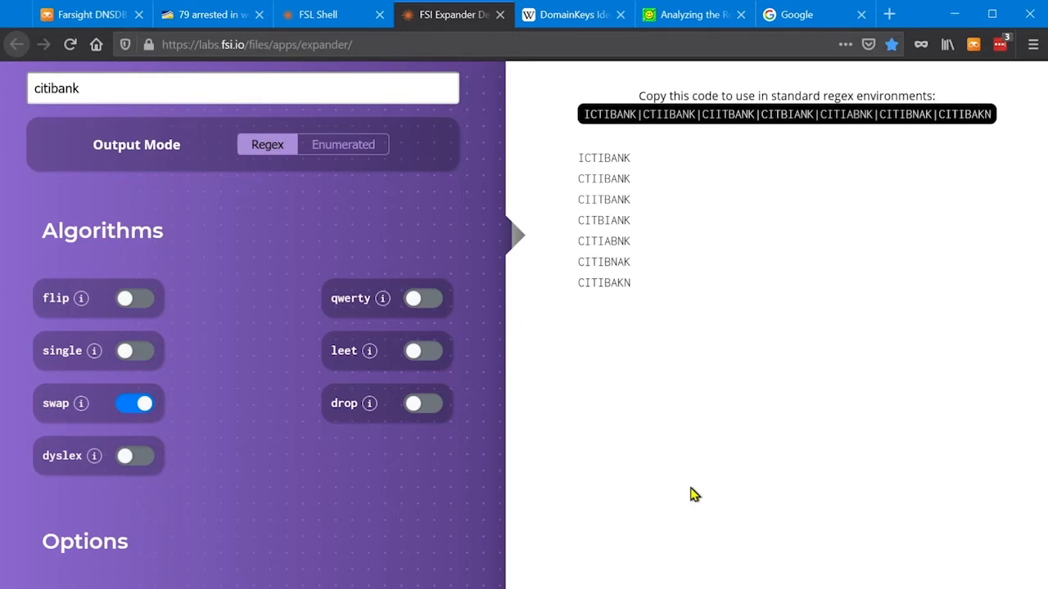
{"action": "left_click", "coordinate": [745, 113]}
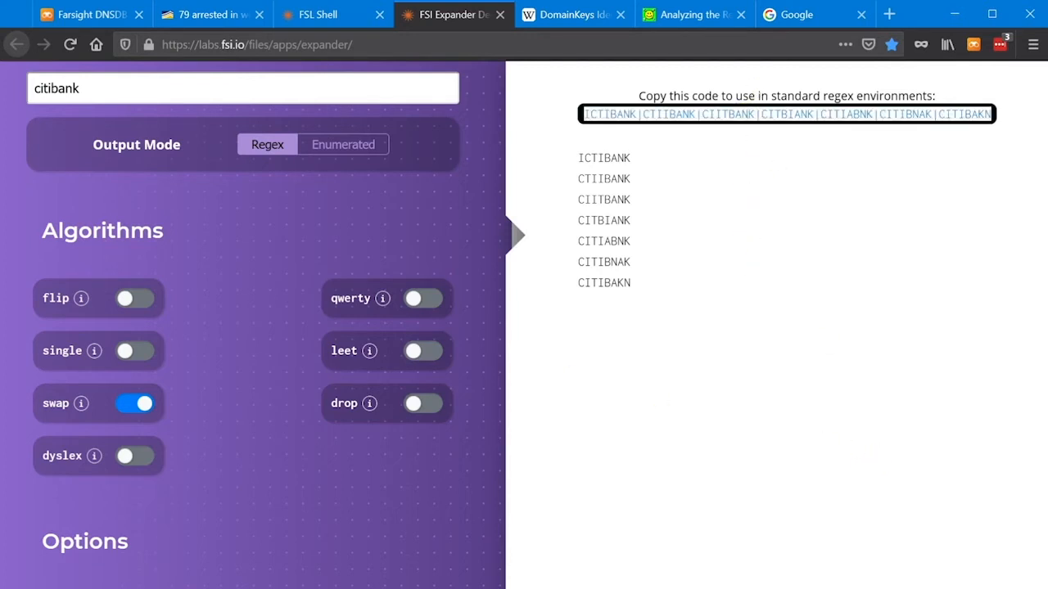
Switch to DNSDB Scout, set the flexible search syntax to Regex, and paste the copied regex as the pattern to find.
{"action": "left_click", "coordinate": [83, 15]}
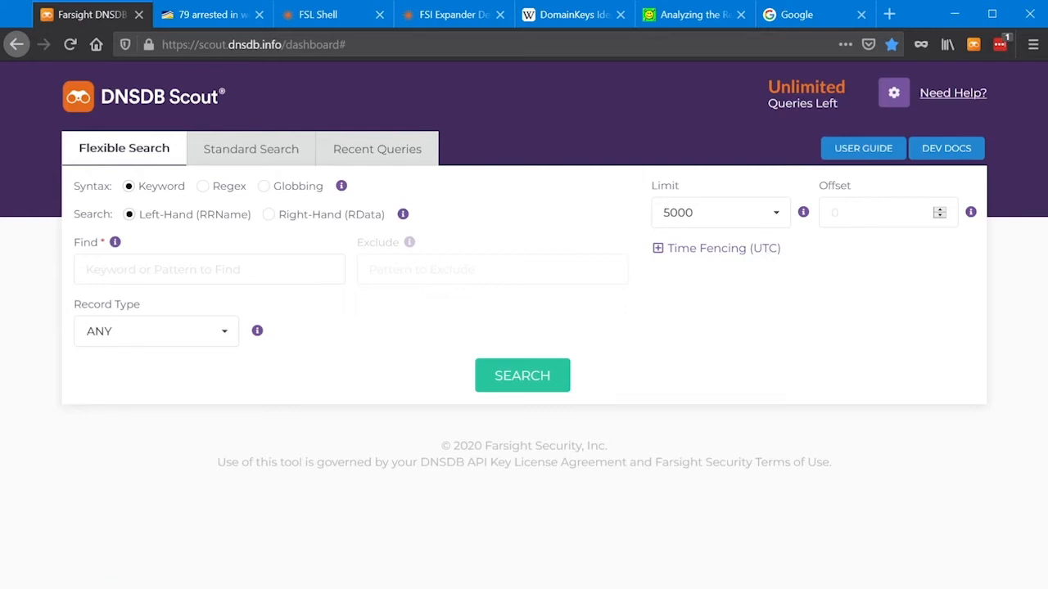
{"action": "left_click", "coordinate": [204, 188]}
{"action": "left_click", "coordinate": [173, 277]}
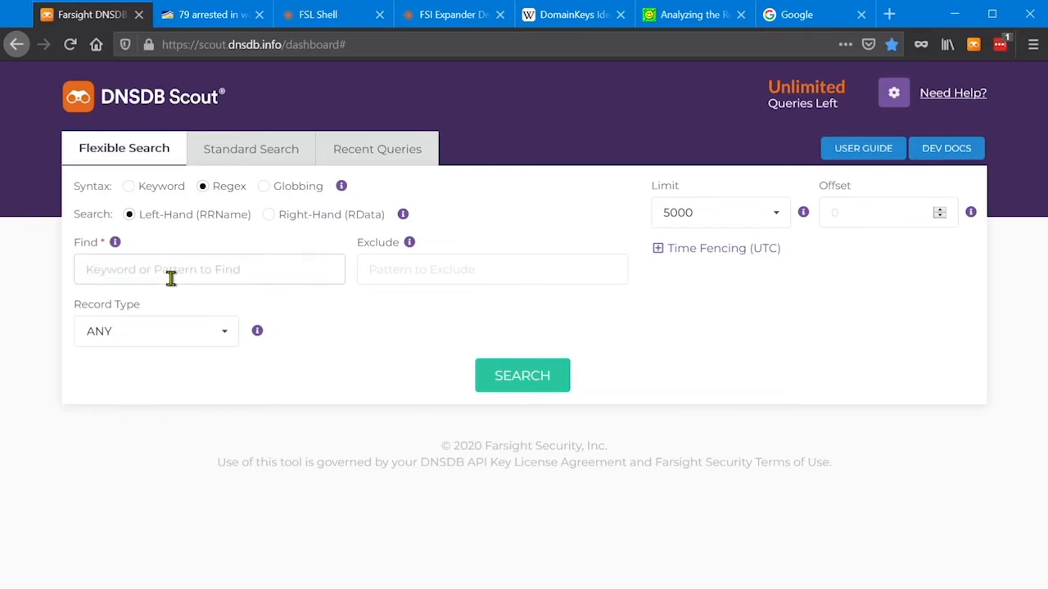
{"action": "key", "text": "ctrl+v"}
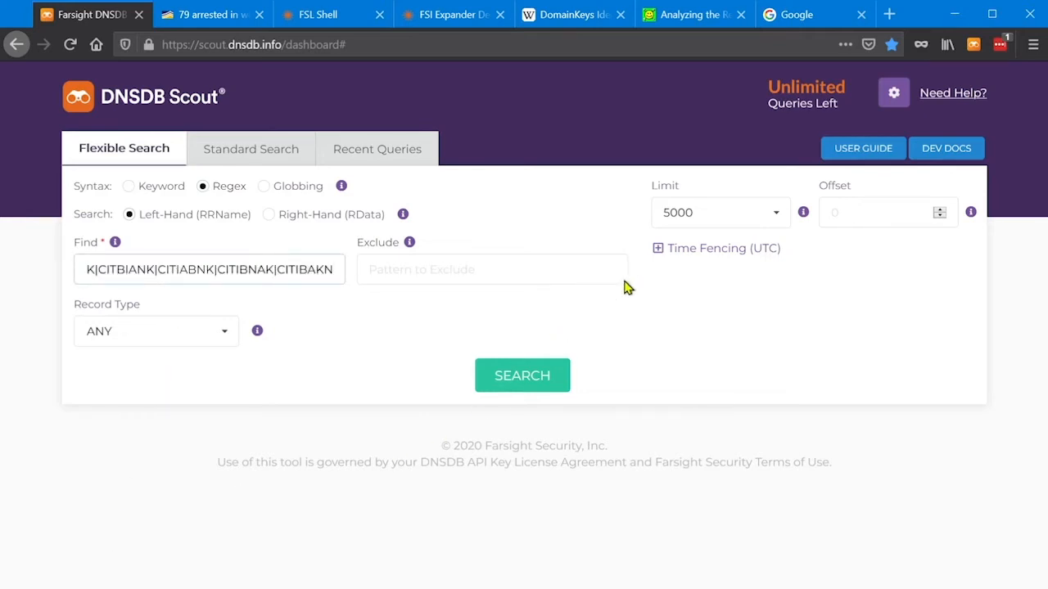
Time-fence the search to records last seen after October 1, 2020 12:00 AM.
{"action": "left_click", "coordinate": [658, 249]}
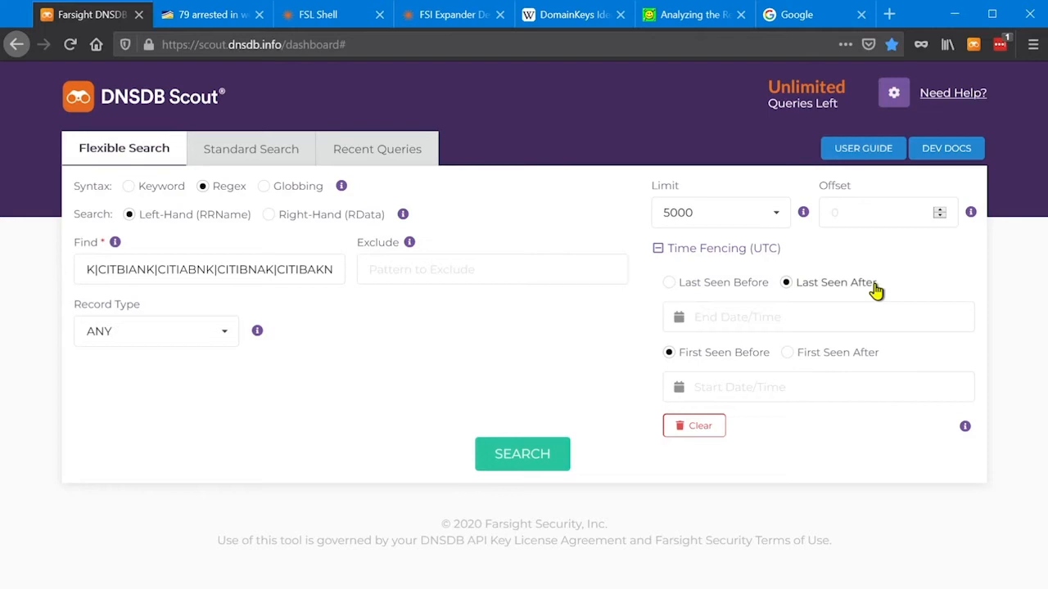
{"action": "left_click", "coordinate": [679, 319]}
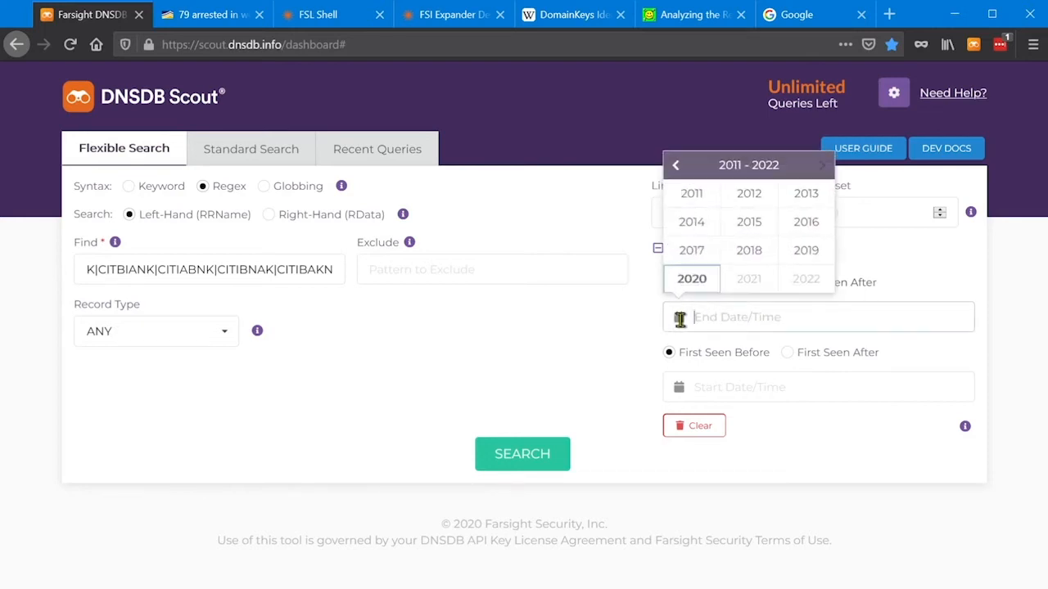
{"action": "left_click", "coordinate": [691, 282]}
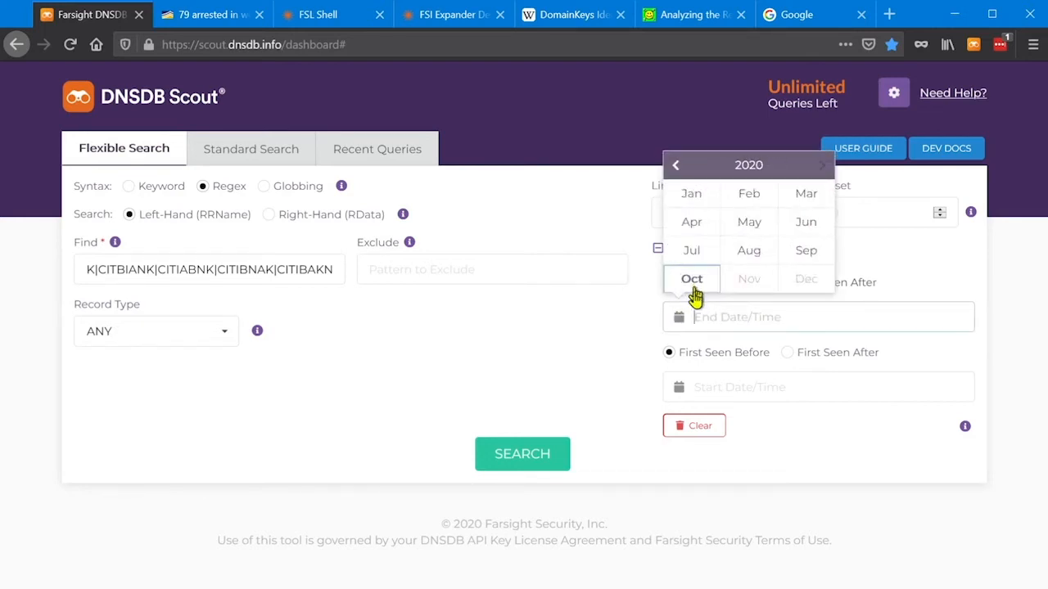
{"action": "left_click", "coordinate": [690, 278]}
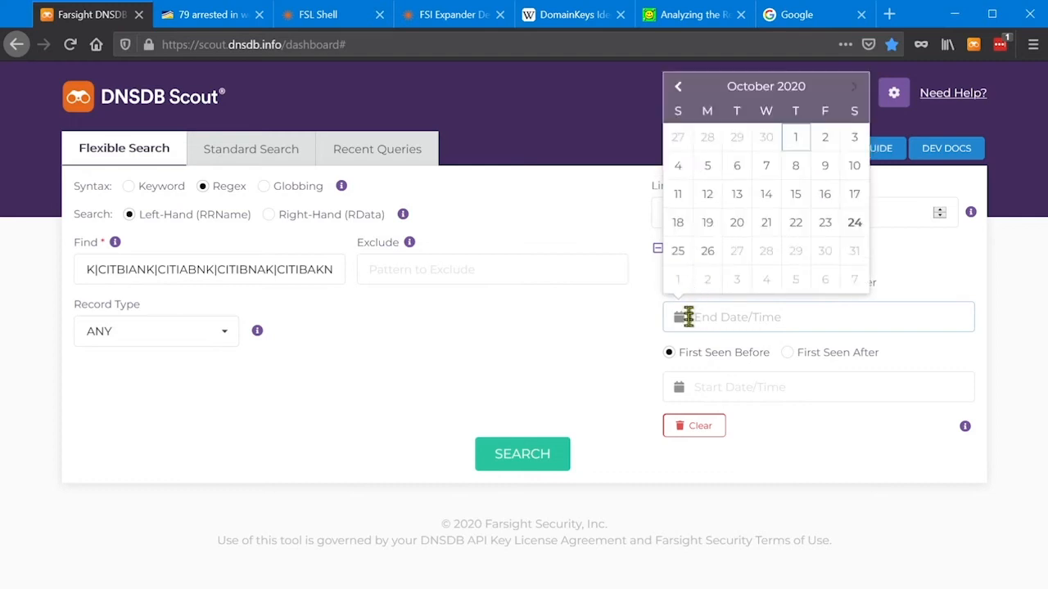
{"action": "left_click", "coordinate": [800, 142]}
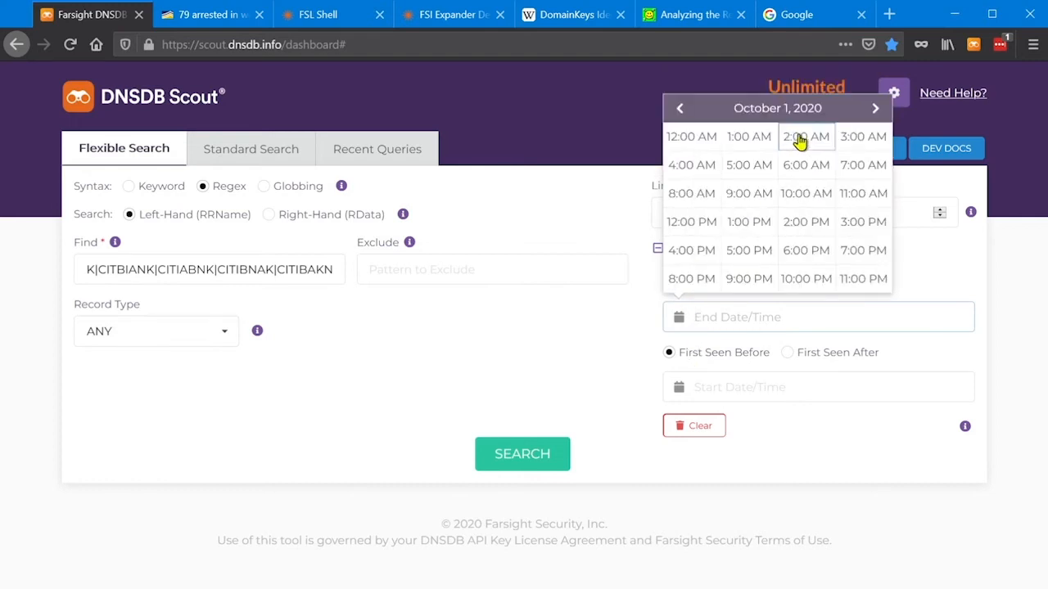
{"action": "left_click", "coordinate": [678, 142]}
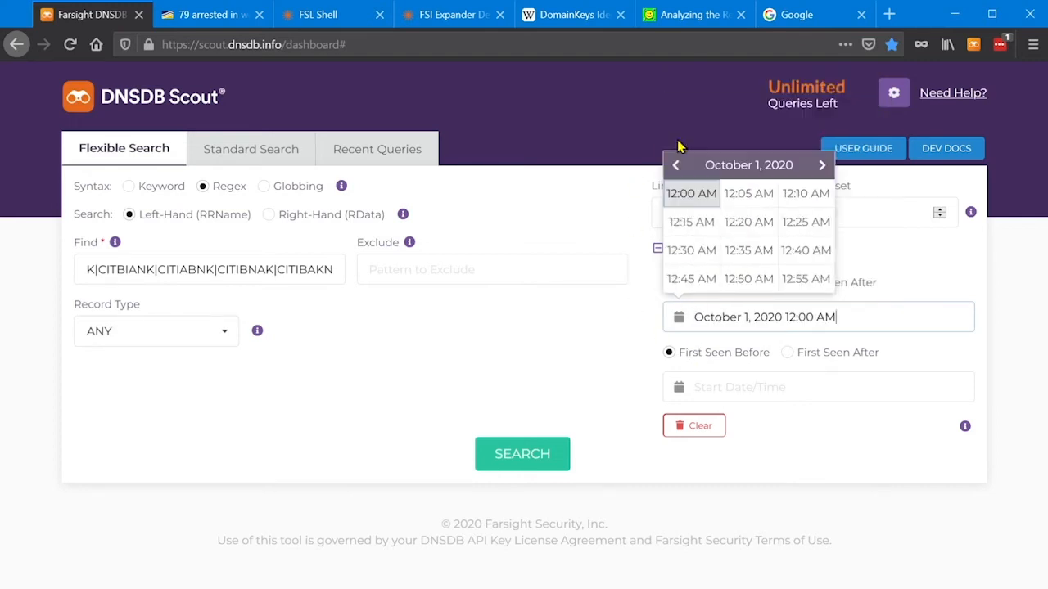
{"action": "left_click", "coordinate": [690, 197]}
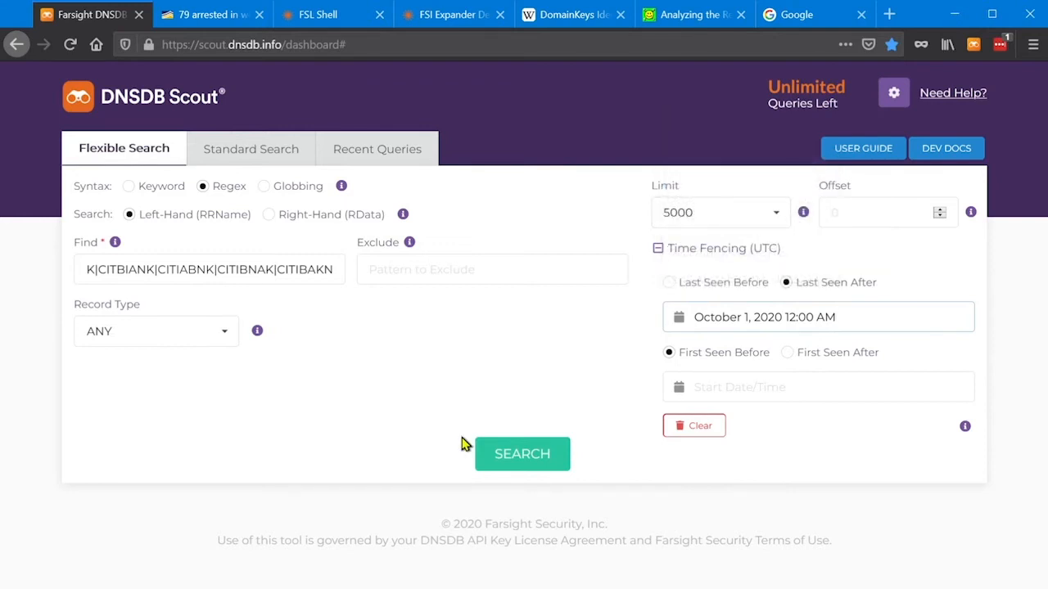
Restrict the record type to A and run the flexible search.
{"action": "left_click", "coordinate": [224, 342]}
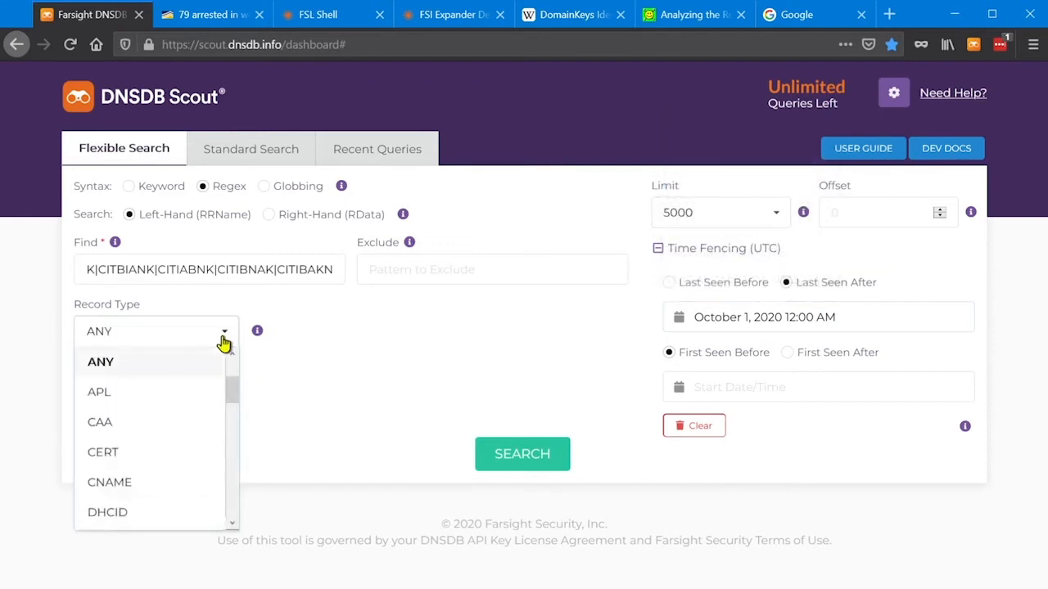
{"action": "left_click_drag", "start_coordinate": [232, 392], "coordinate": [233, 370]}
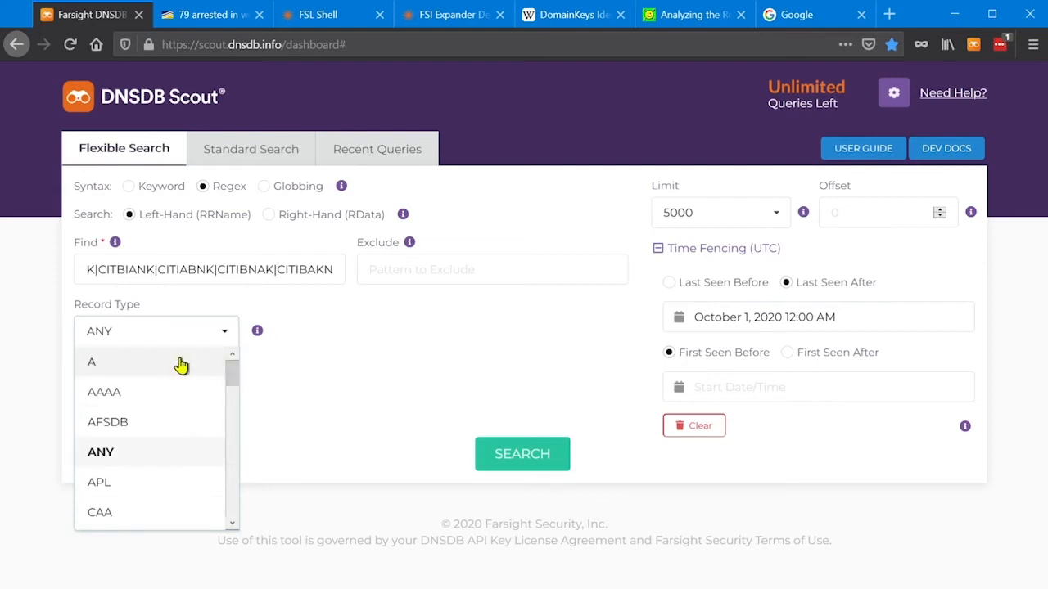
{"action": "left_click", "coordinate": [181, 365]}
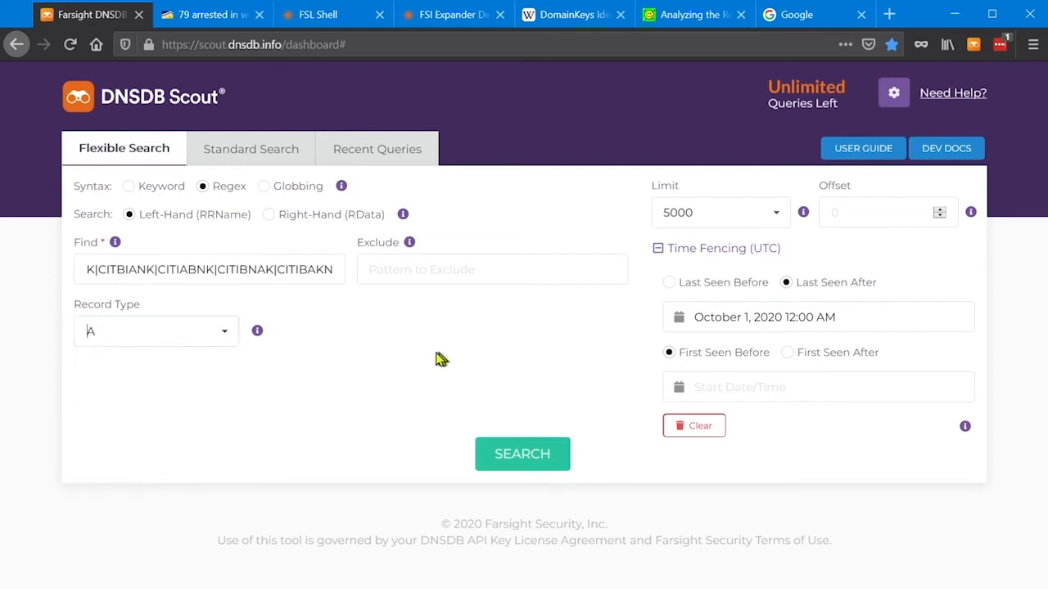
{"action": "left_click", "coordinate": [525, 458]}
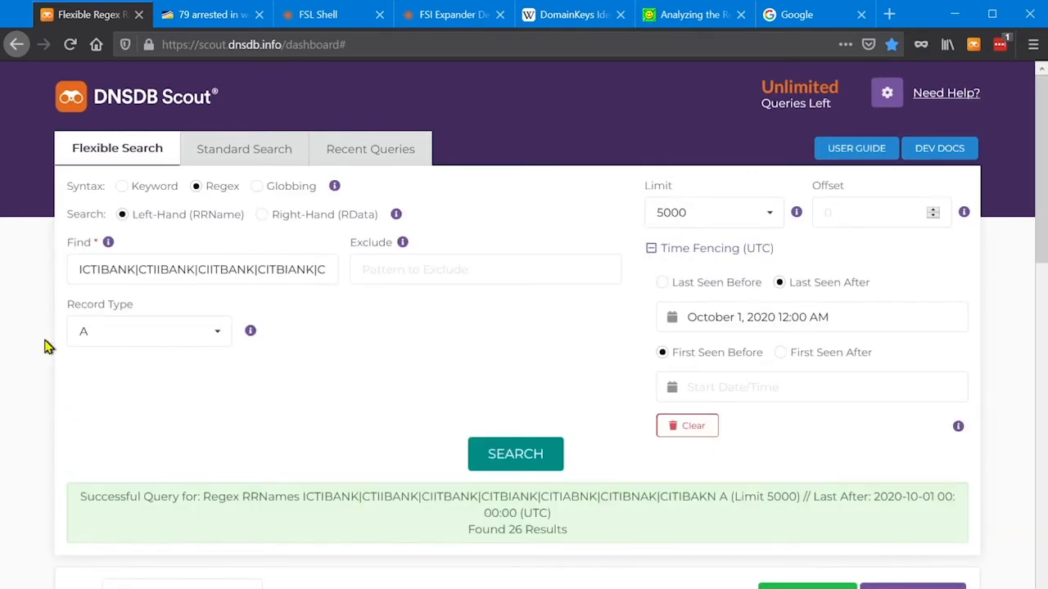
Examine the RRName results for domains imitating citibank through swapped letters.
{"action": "scroll", "coordinate": [47, 375], "scroll_direction": "down", "scroll_amount": 3}
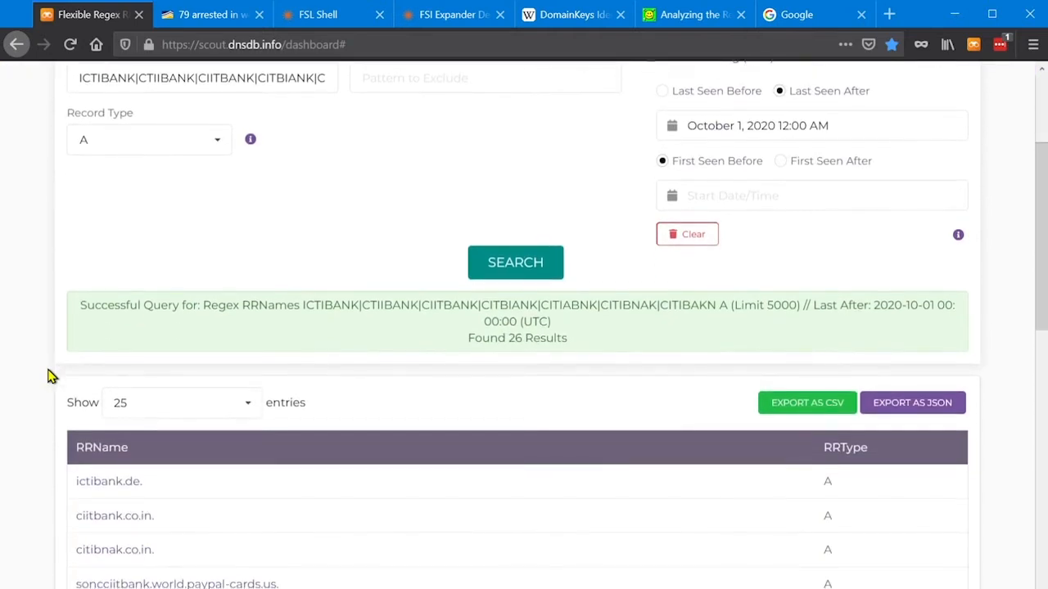
{"action": "scroll", "coordinate": [48, 375], "scroll_direction": "down", "scroll_amount": 2}
{"action": "scroll", "coordinate": [47, 375], "scroll_direction": "down", "scroll_amount": 2}
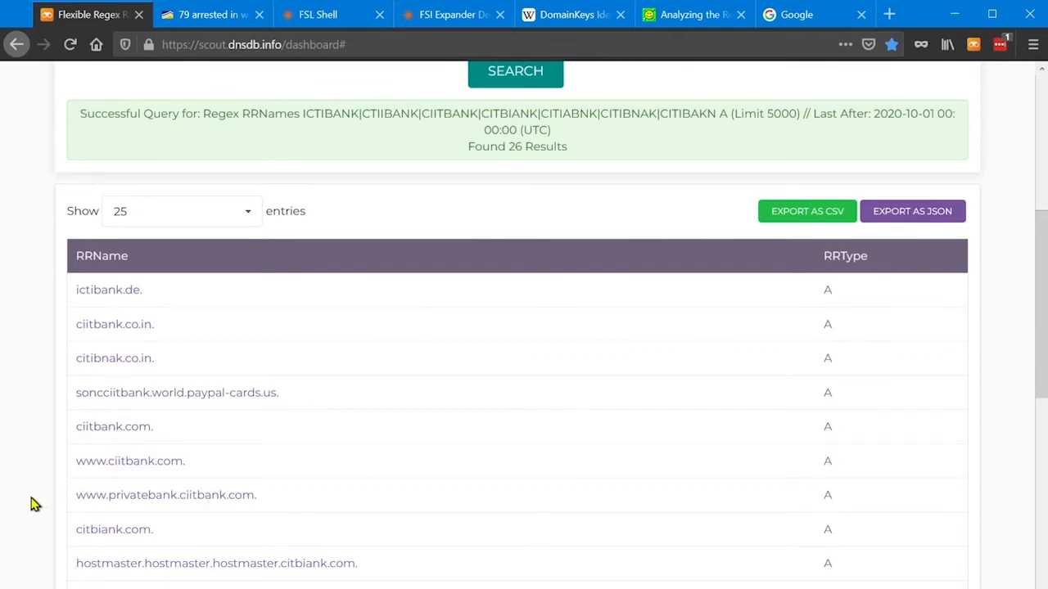
{"action": "scroll", "coordinate": [33, 505], "scroll_direction": "down", "scroll_amount": 2}
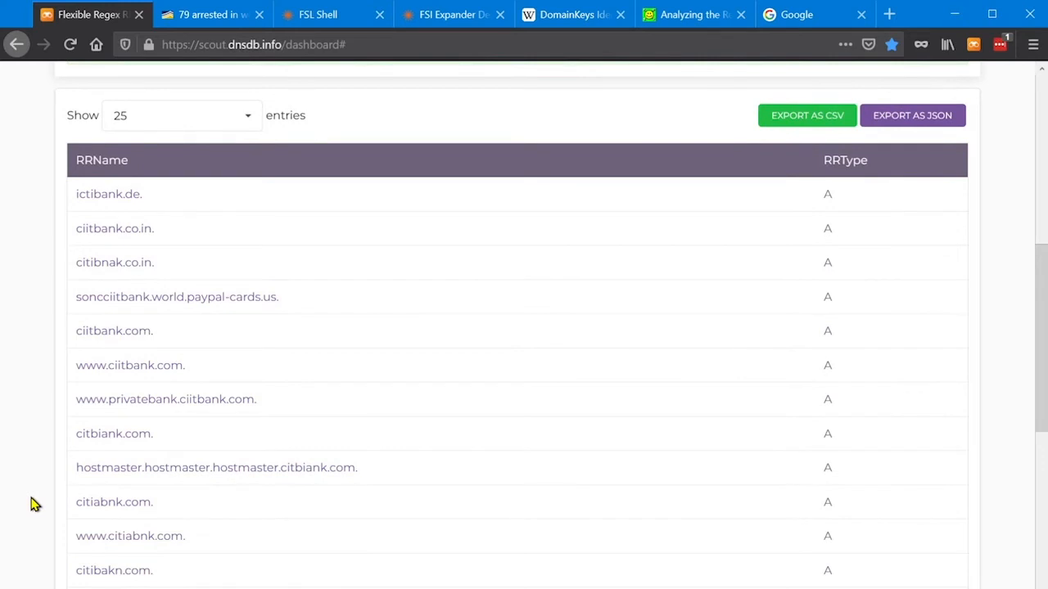
{"action": "scroll", "coordinate": [33, 505], "scroll_direction": "down", "scroll_amount": 4}
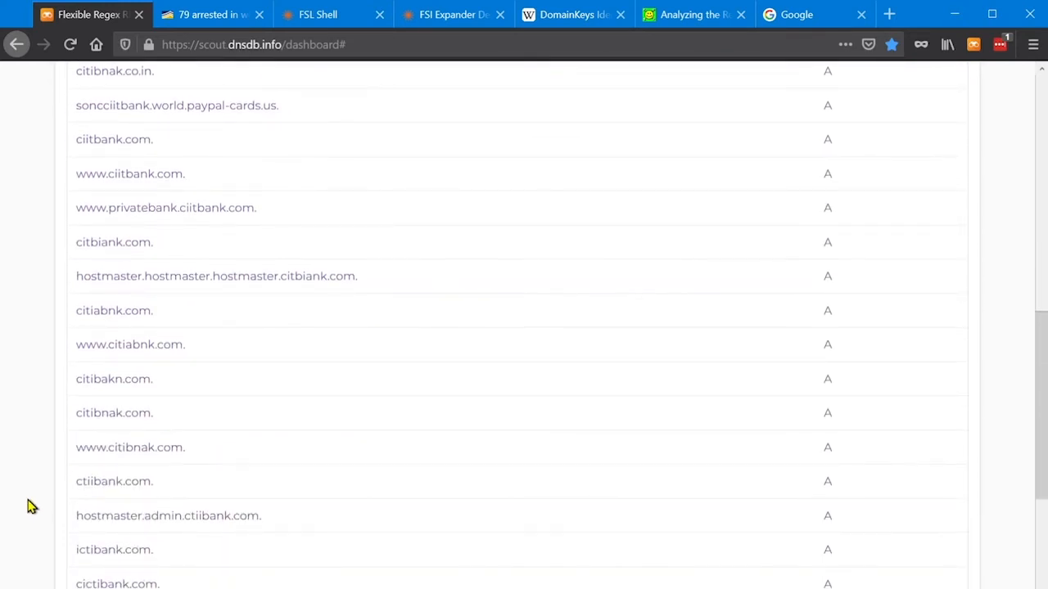
Look up the RRSet records for cictibank.com from the results and examine its last-seen times, record types and RData.
{"action": "scroll", "coordinate": [33, 506], "scroll_direction": "down", "scroll_amount": 2}
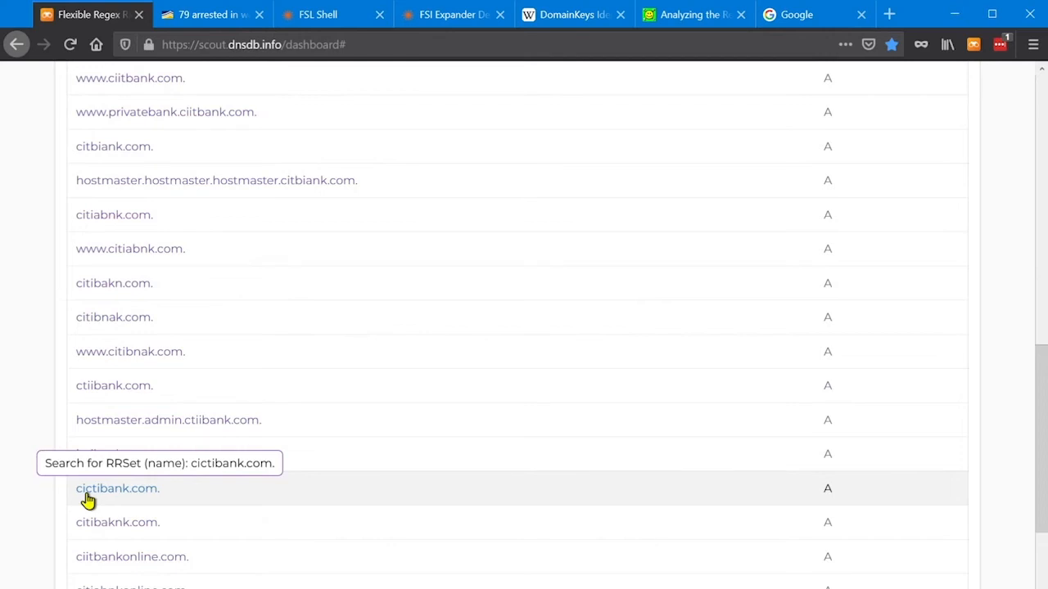
{"action": "left_click", "coordinate": [137, 494]}
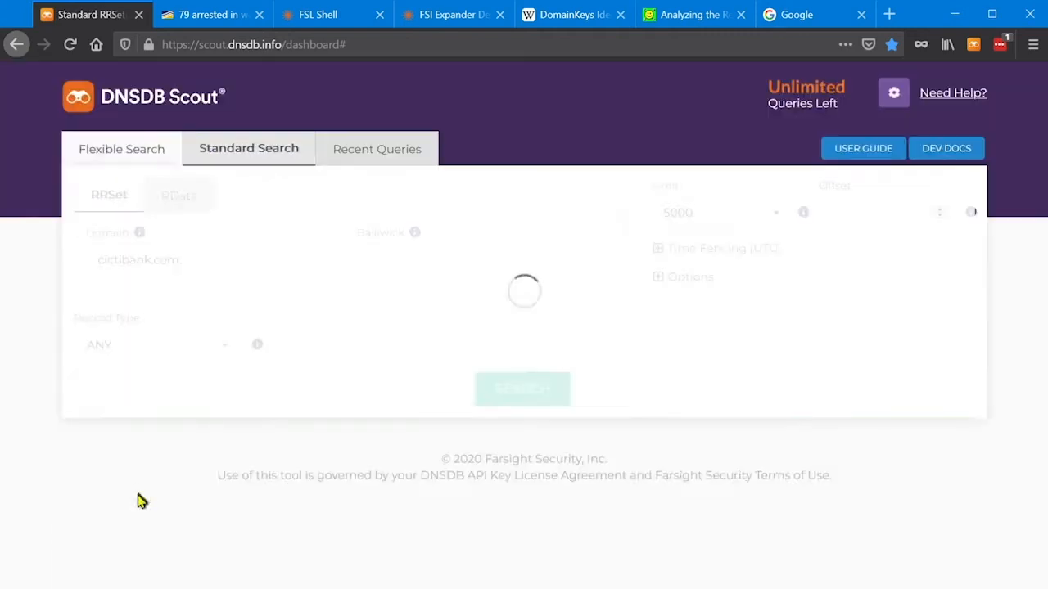
{"action": "scroll", "coordinate": [53, 456], "scroll_direction": "down", "scroll_amount": 4}
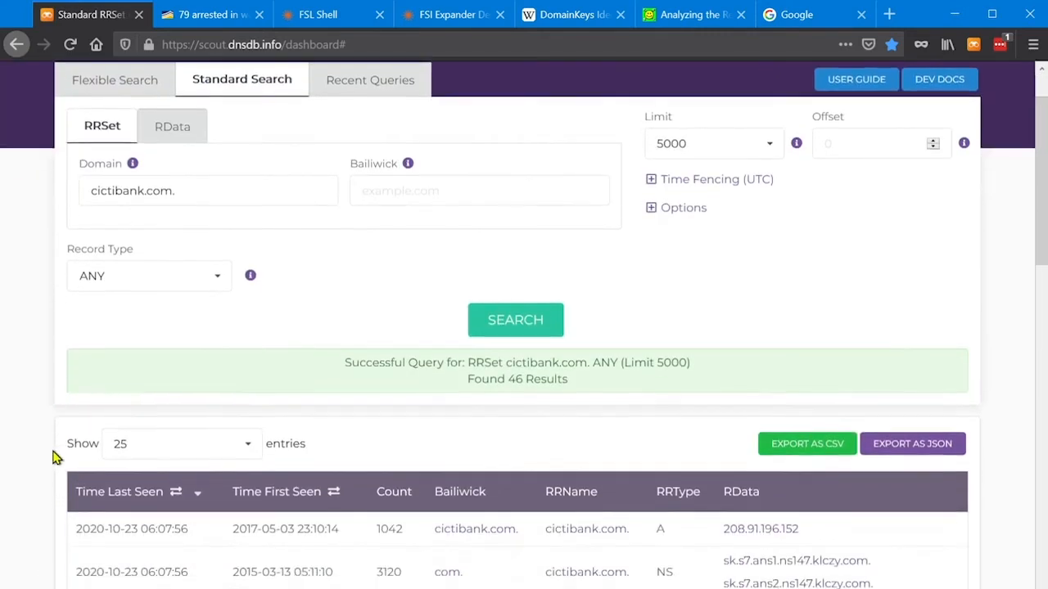
{"action": "scroll", "coordinate": [47, 464], "scroll_direction": "down", "scroll_amount": 2}
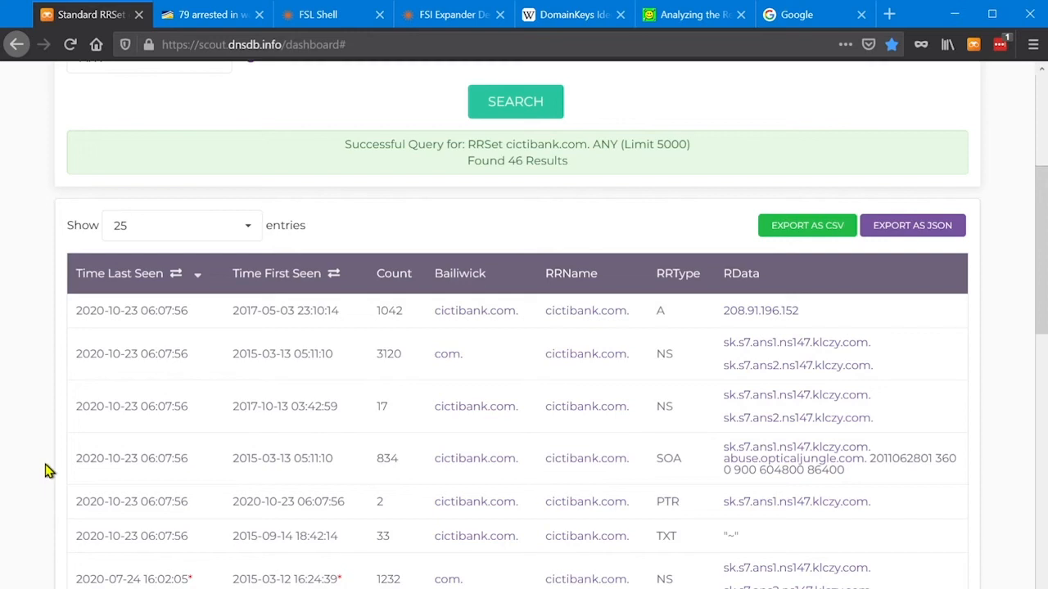
{"action": "scroll", "coordinate": [46, 468], "scroll_direction": "down", "scroll_amount": 2}
{"action": "scroll", "coordinate": [45, 468], "scroll_direction": "down", "scroll_amount": 2}
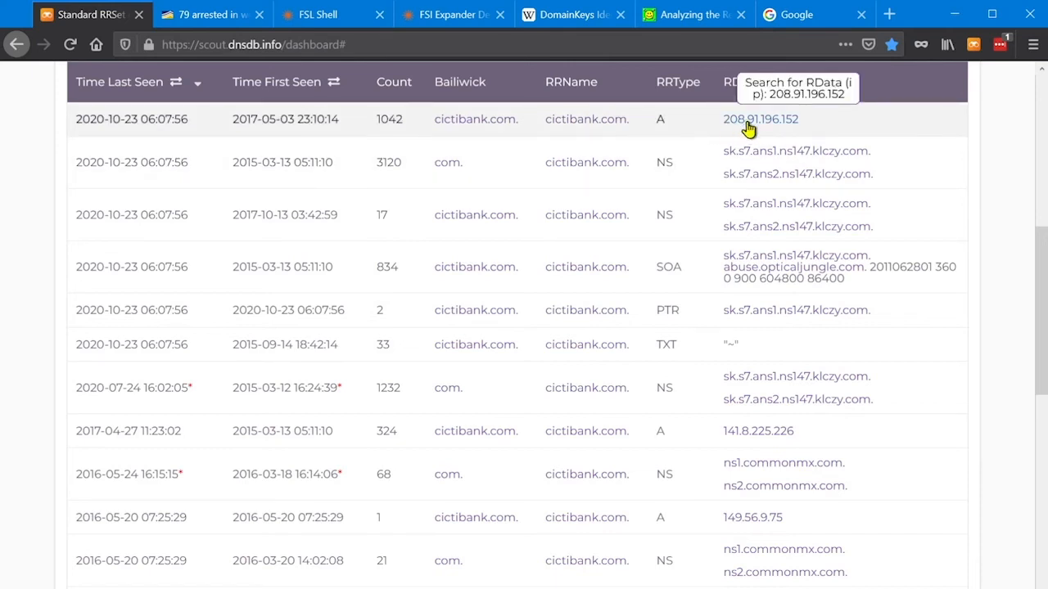
Pivot on the IP address 208.91.196.152 and browse the RRNames pointing to it, including a further results page.
{"action": "left_click", "coordinate": [749, 123]}
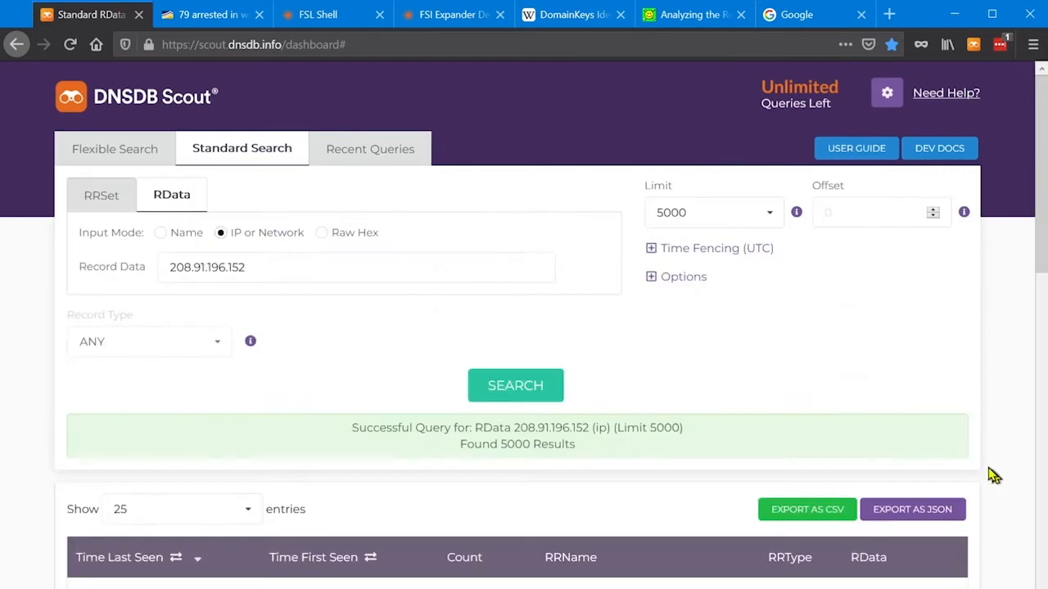
{"action": "scroll", "coordinate": [1012, 488], "scroll_direction": "down", "scroll_amount": 5}
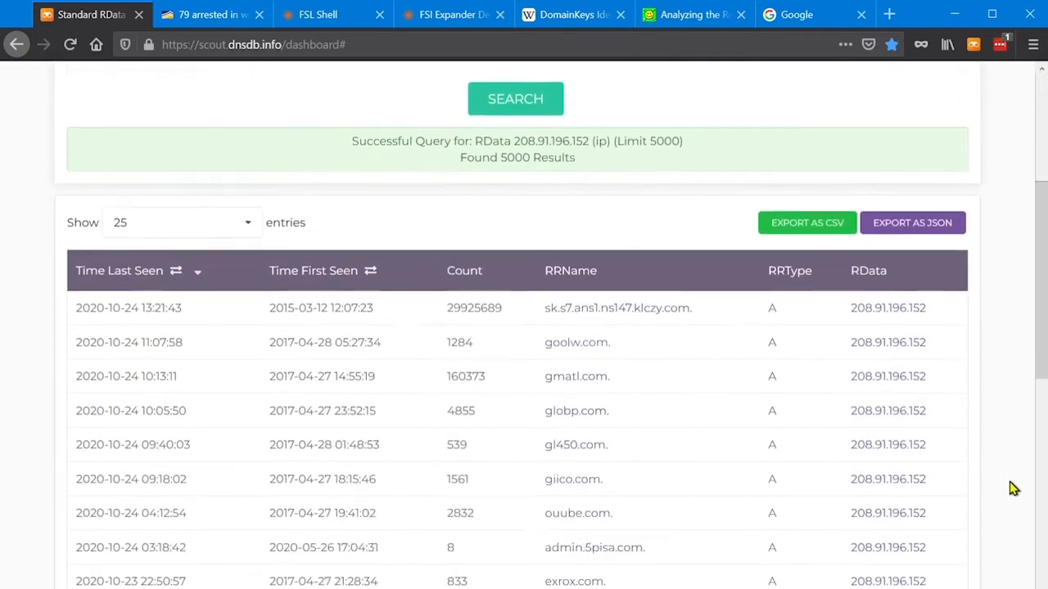
{"action": "scroll", "coordinate": [1011, 487], "scroll_direction": "down", "scroll_amount": 2}
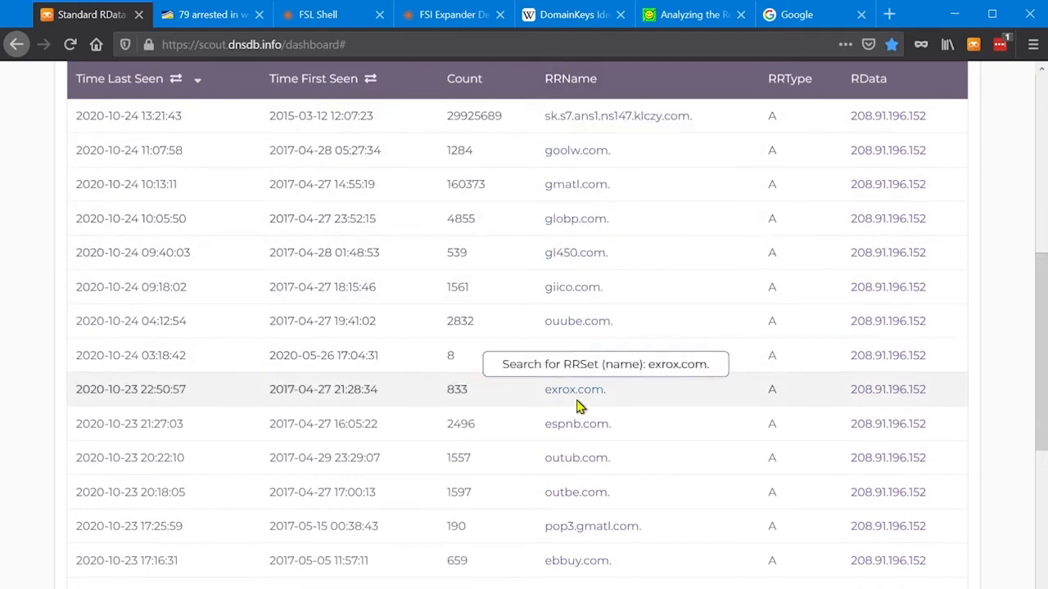
{"action": "scroll", "coordinate": [586, 579], "scroll_direction": "down", "scroll_amount": 3}
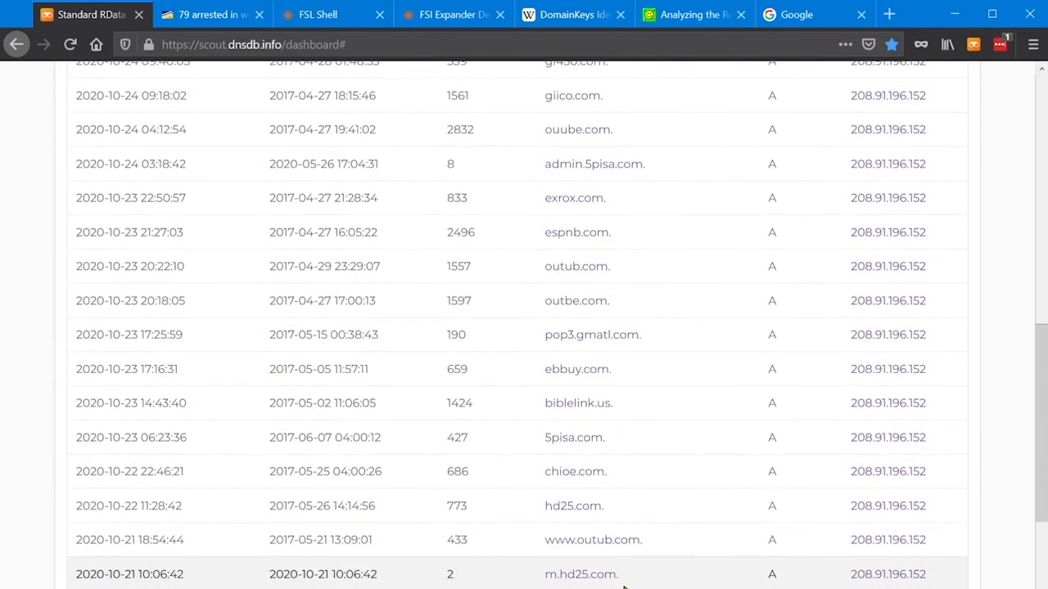
{"action": "scroll", "coordinate": [325, 571], "scroll_direction": "down", "scroll_amount": 3}
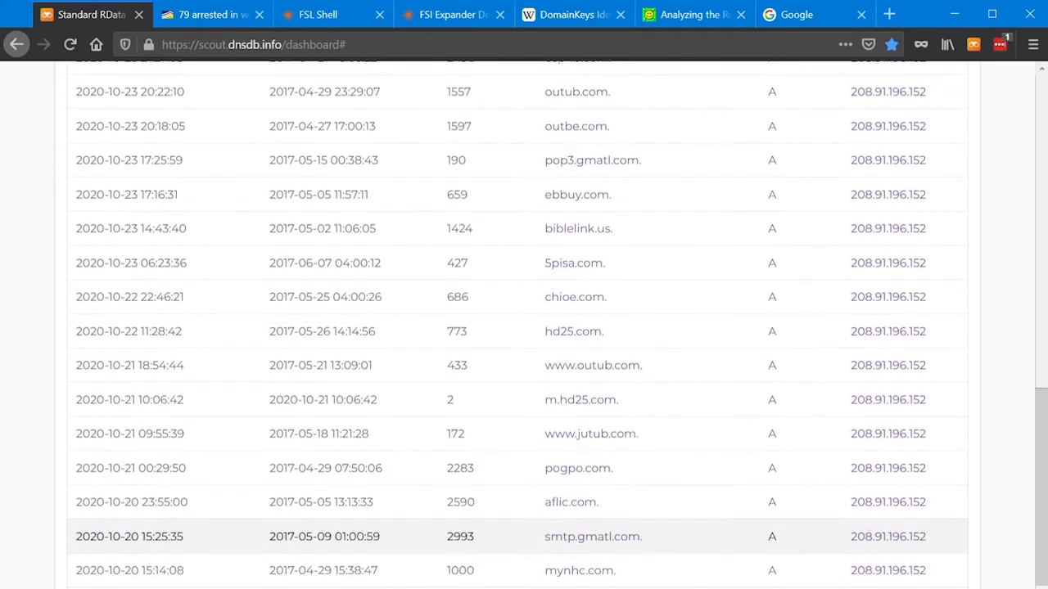
{"action": "left_click", "coordinate": [695, 586]}
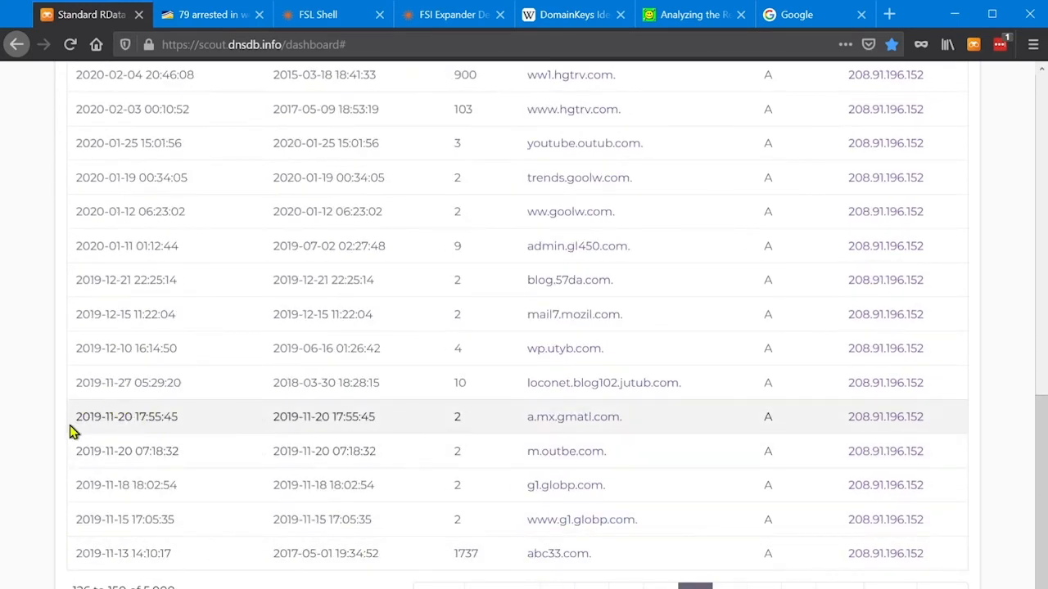
Return to the flexible search and rerun the citibank regex query with its existing record type and time fence.
{"action": "scroll", "coordinate": [72, 432], "scroll_direction": "up", "scroll_amount": 1}
{"action": "scroll", "coordinate": [71, 432], "scroll_direction": "up", "scroll_amount": 12}
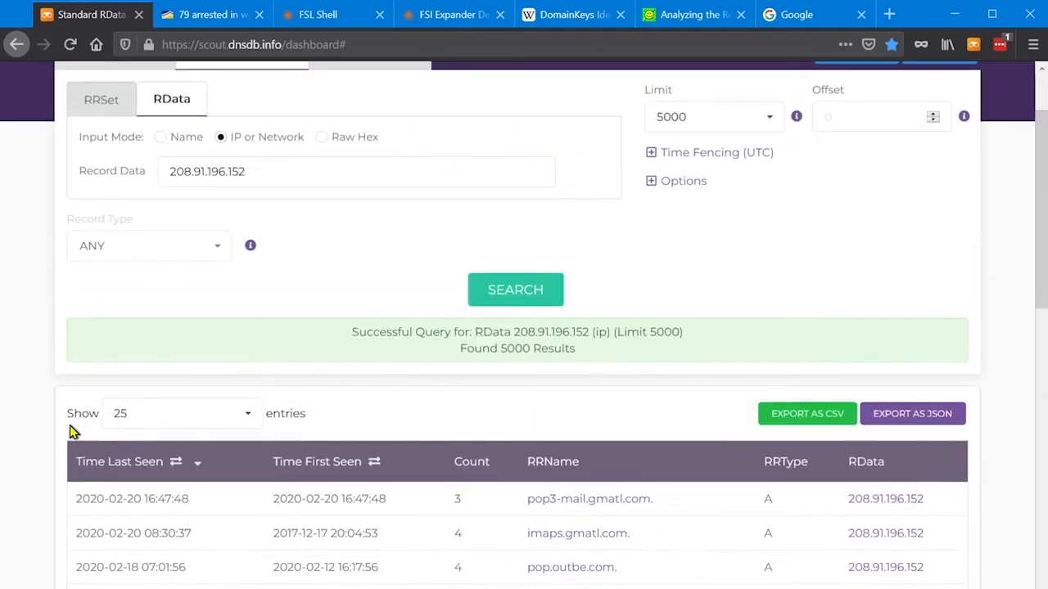
{"action": "scroll", "coordinate": [28, 215], "scroll_direction": "up", "scroll_amount": 2}
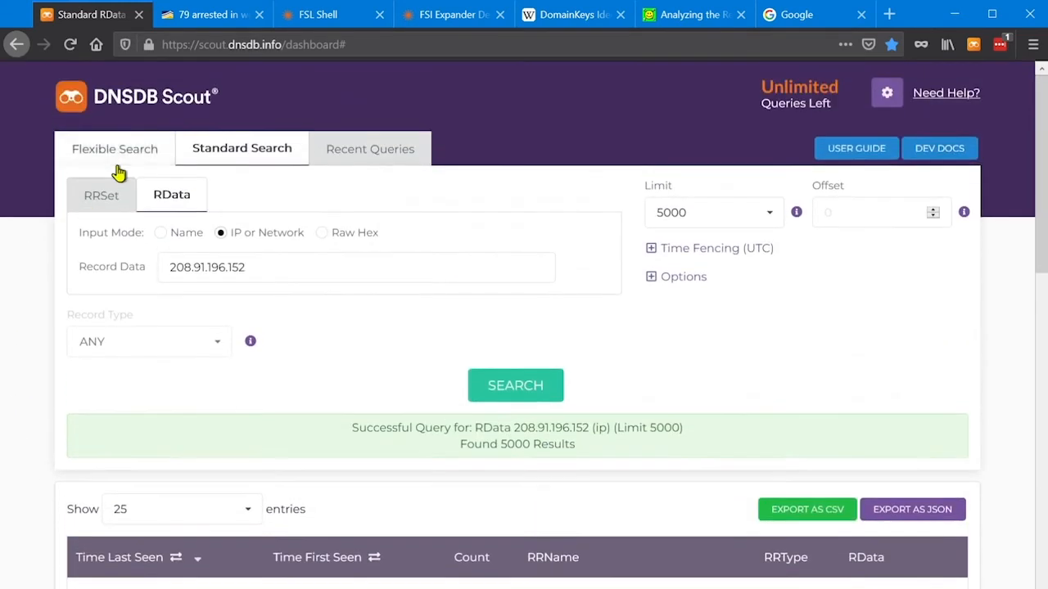
{"action": "left_click", "coordinate": [119, 155]}
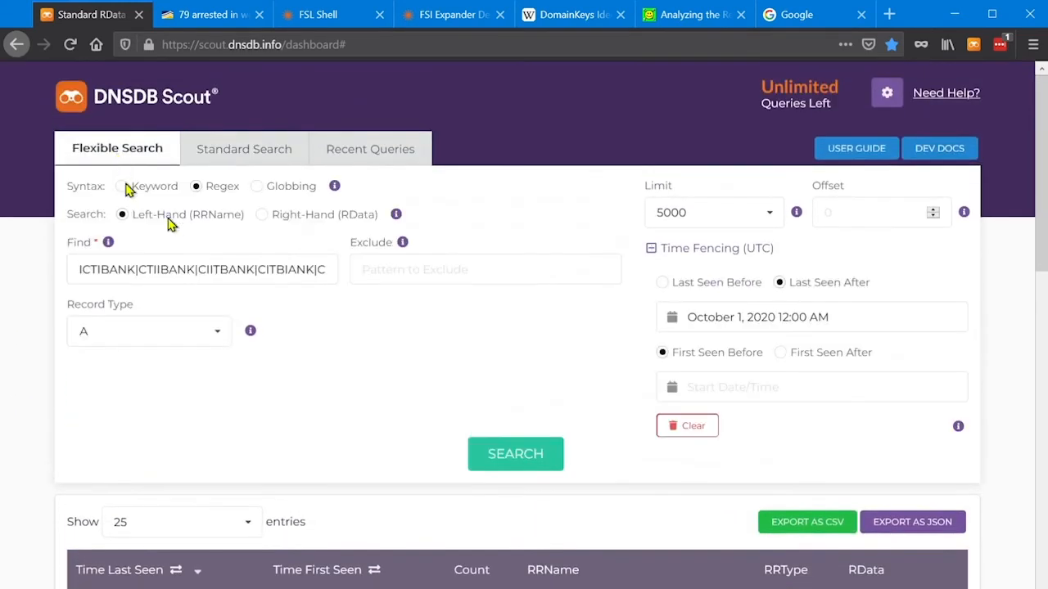
{"action": "left_click", "coordinate": [515, 456]}
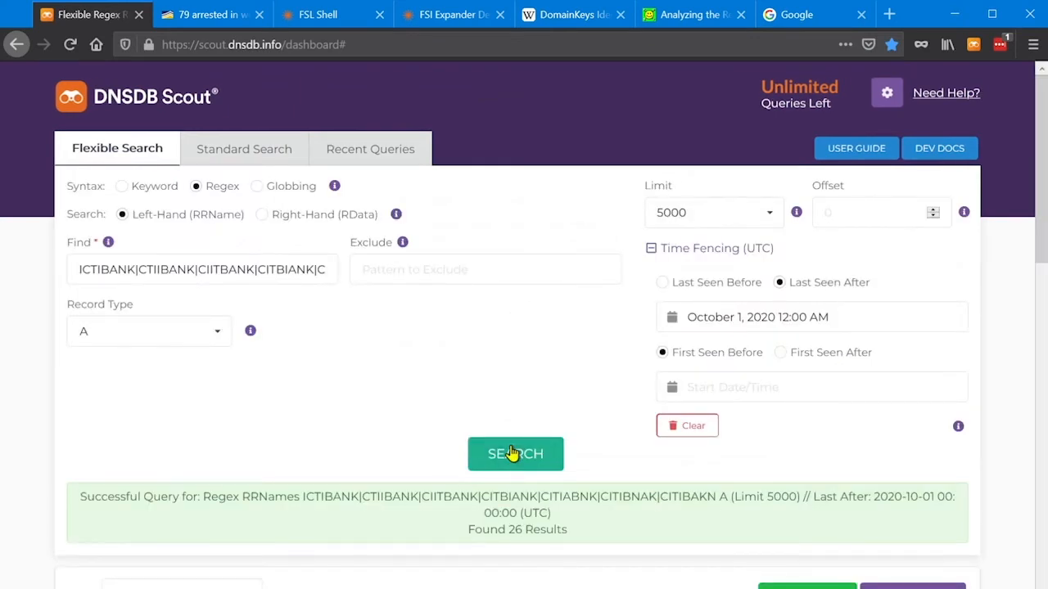
Look up the RRSet records for citibakn.com from the regex results and examine its address and nameserver entries.
{"action": "scroll", "coordinate": [386, 379], "scroll_direction": "down", "scroll_amount": 3}
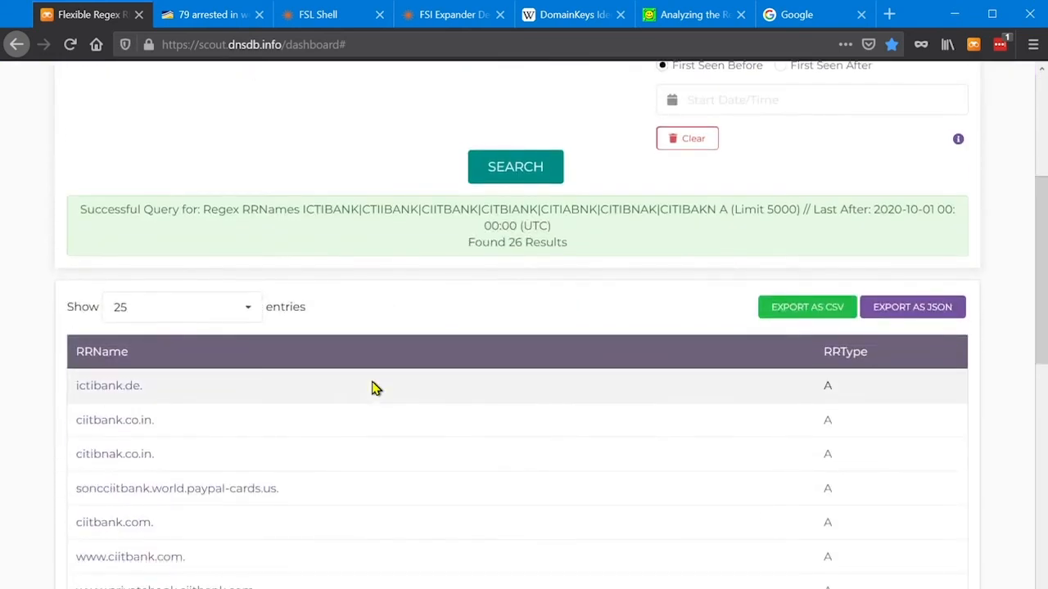
{"action": "scroll", "coordinate": [372, 388], "scroll_direction": "down", "scroll_amount": 2}
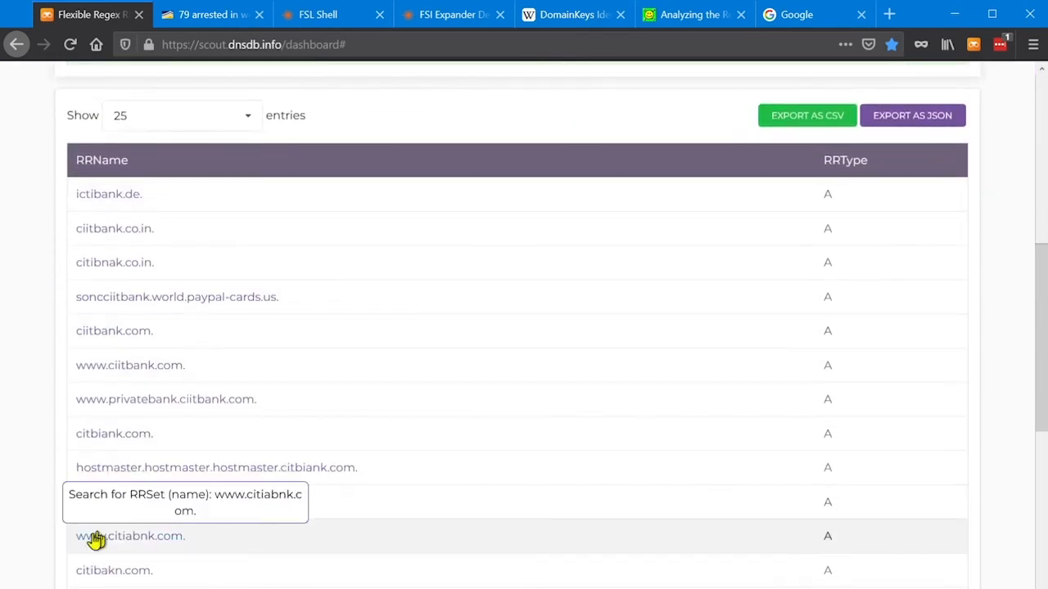
{"action": "scroll", "coordinate": [106, 533], "scroll_direction": "down", "scroll_amount": 1}
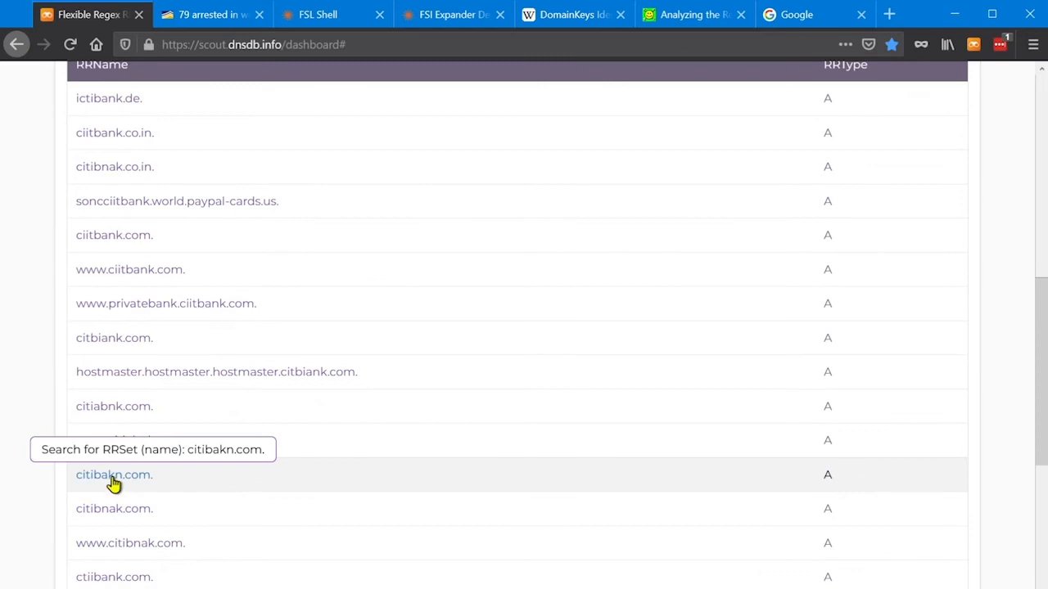
{"action": "left_click", "coordinate": [114, 483]}
{"action": "scroll", "coordinate": [986, 430], "scroll_direction": "down", "scroll_amount": 2}
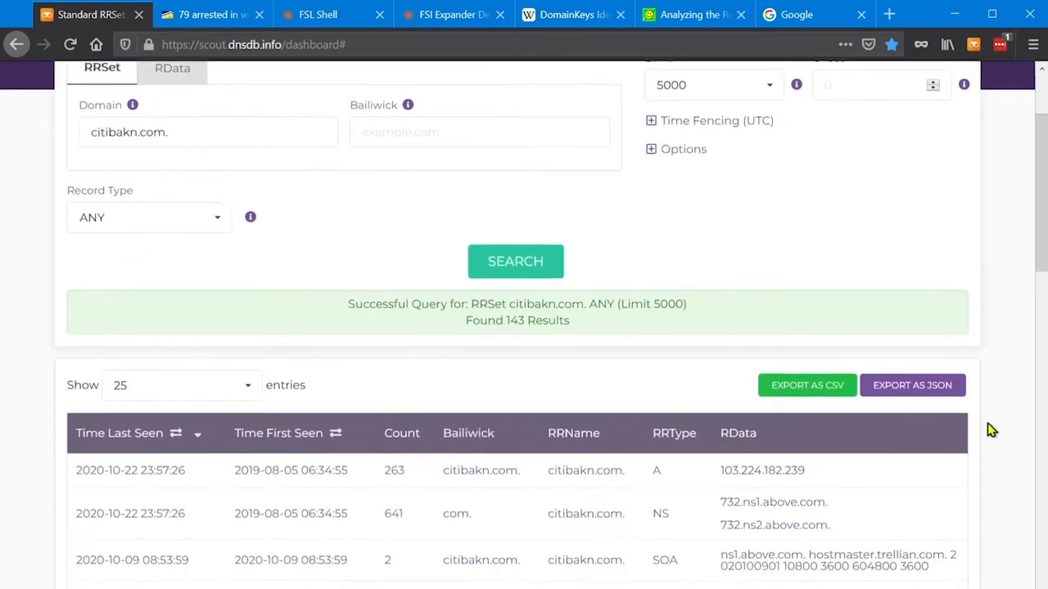
{"action": "scroll", "coordinate": [989, 430], "scroll_direction": "down", "scroll_amount": 2}
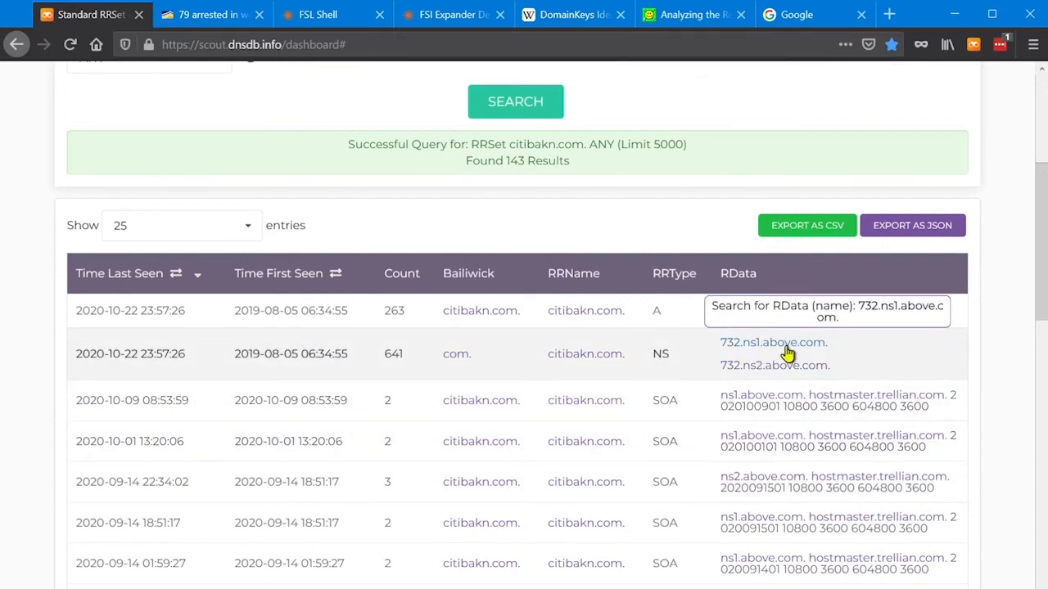
Pivot on the nameserver 732.ns1.above.com and examine the RRNames that use it for typo lookalikes of other brands.
{"action": "left_click", "coordinate": [772, 343]}
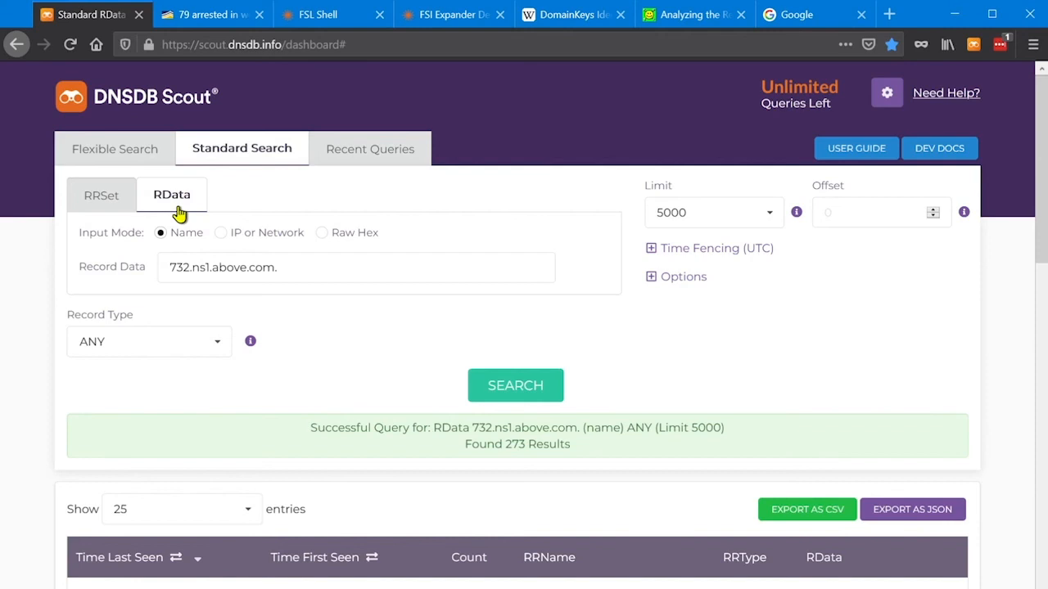
{"action": "left_click_drag", "start_coordinate": [306, 267], "coordinate": [164, 273]}
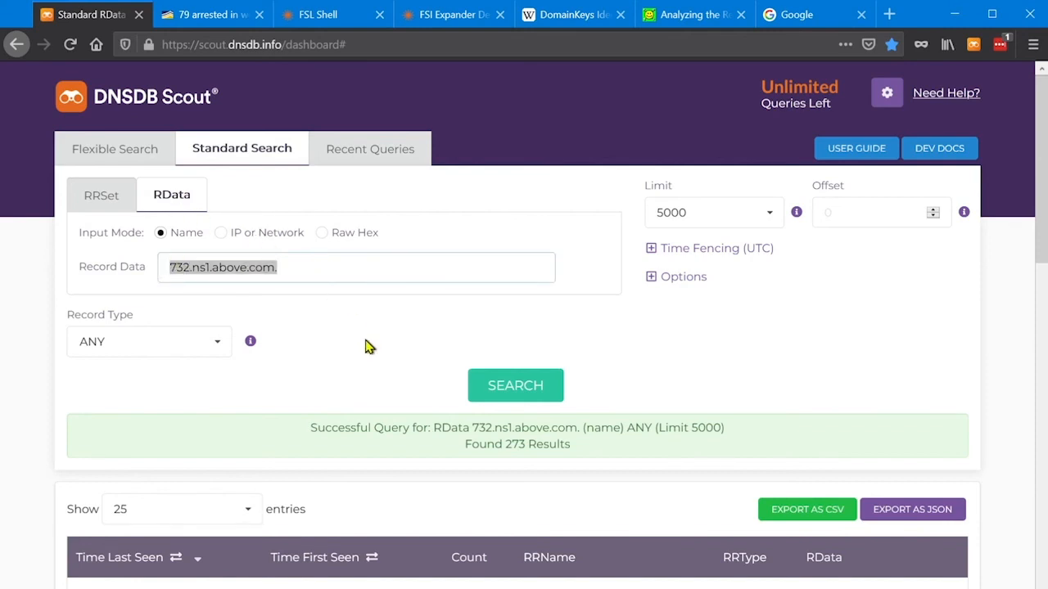
{"action": "scroll", "coordinate": [366, 346], "scroll_direction": "down", "scroll_amount": 5}
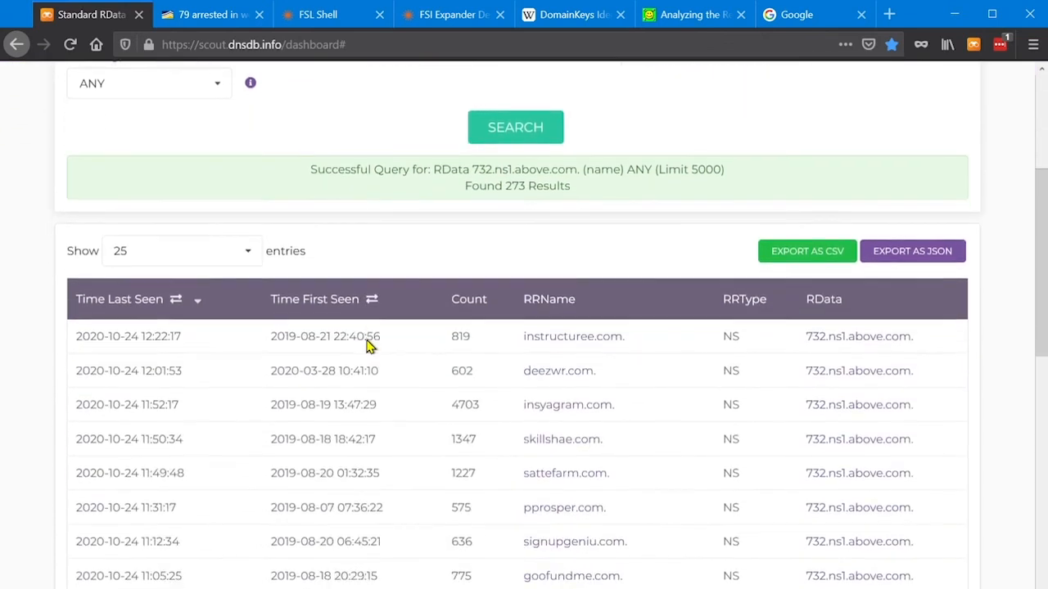
{"action": "scroll", "coordinate": [367, 341], "scroll_direction": "down", "scroll_amount": 2}
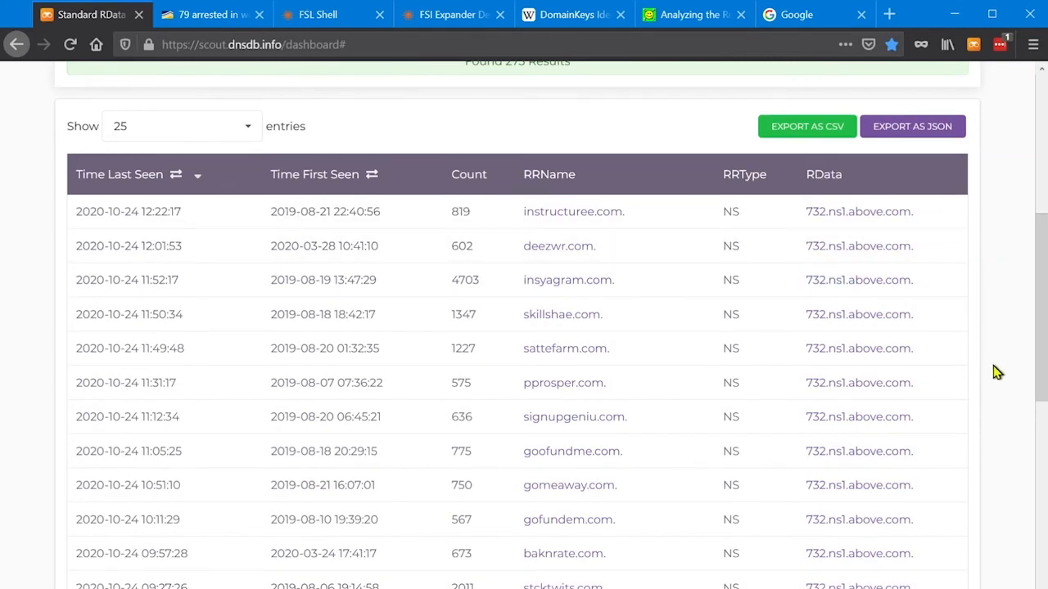
{"action": "scroll", "coordinate": [996, 377], "scroll_direction": "down", "scroll_amount": 2}
{"action": "scroll", "coordinate": [998, 378], "scroll_direction": "down", "scroll_amount": 3}
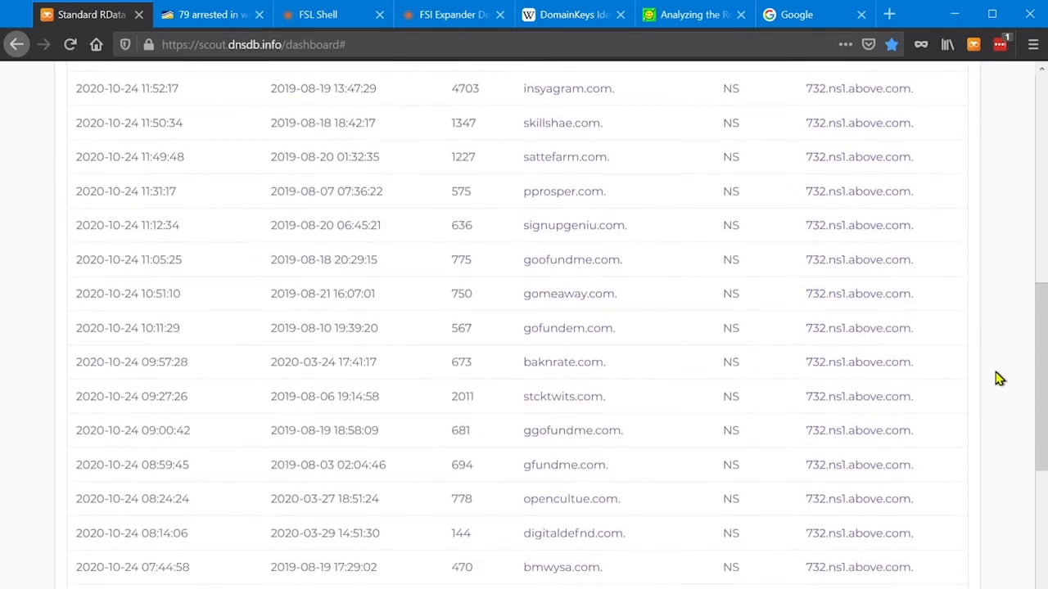
{"action": "scroll", "coordinate": [999, 379], "scroll_direction": "down", "scroll_amount": 1}
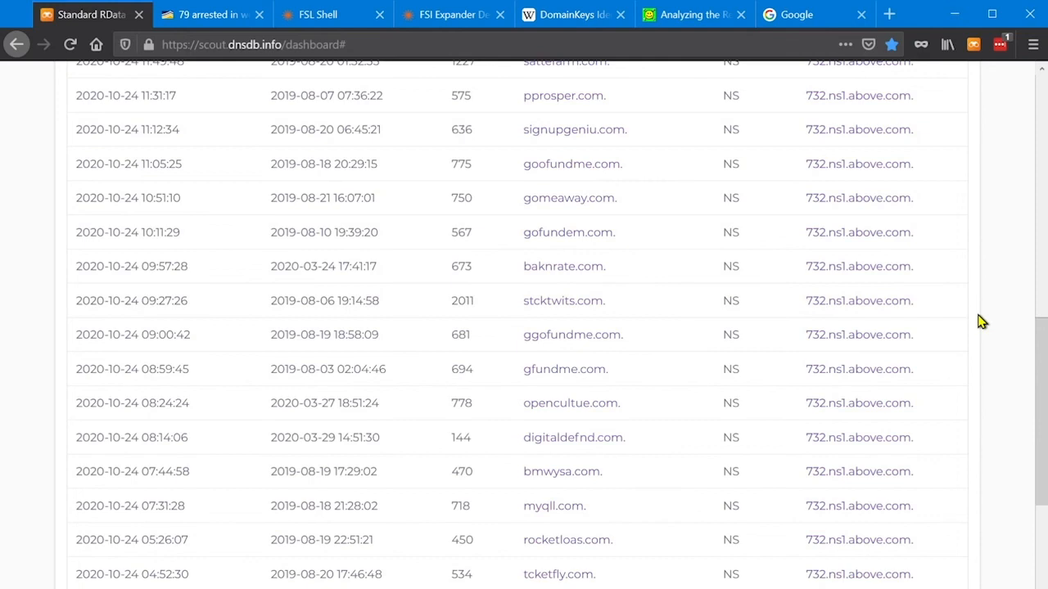
{"action": "scroll", "coordinate": [982, 322], "scroll_direction": "down", "scroll_amount": 4}
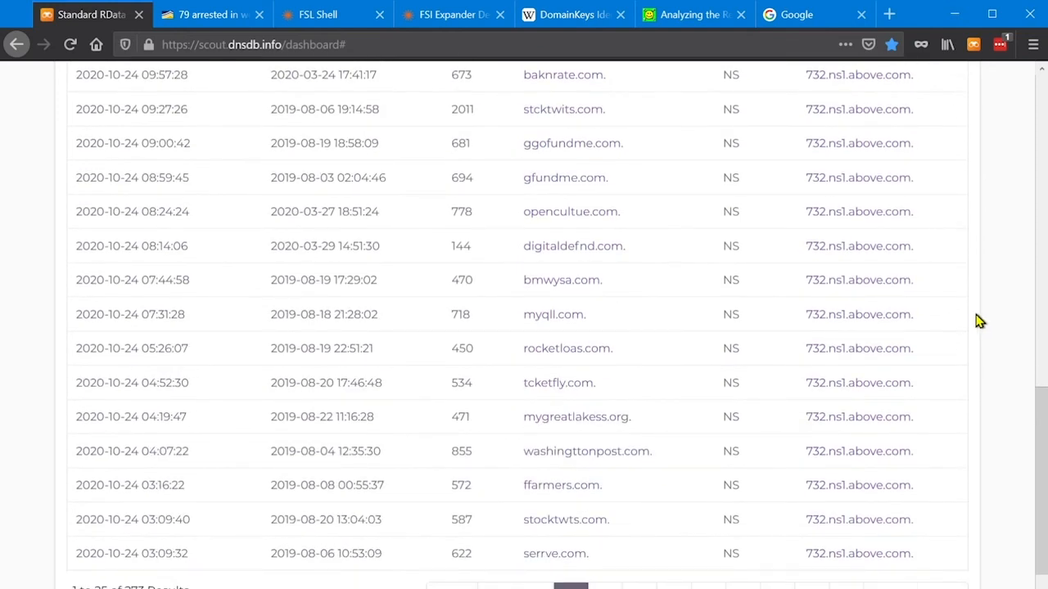
{"action": "scroll", "coordinate": [979, 322], "scroll_direction": "up", "scroll_amount": 15}
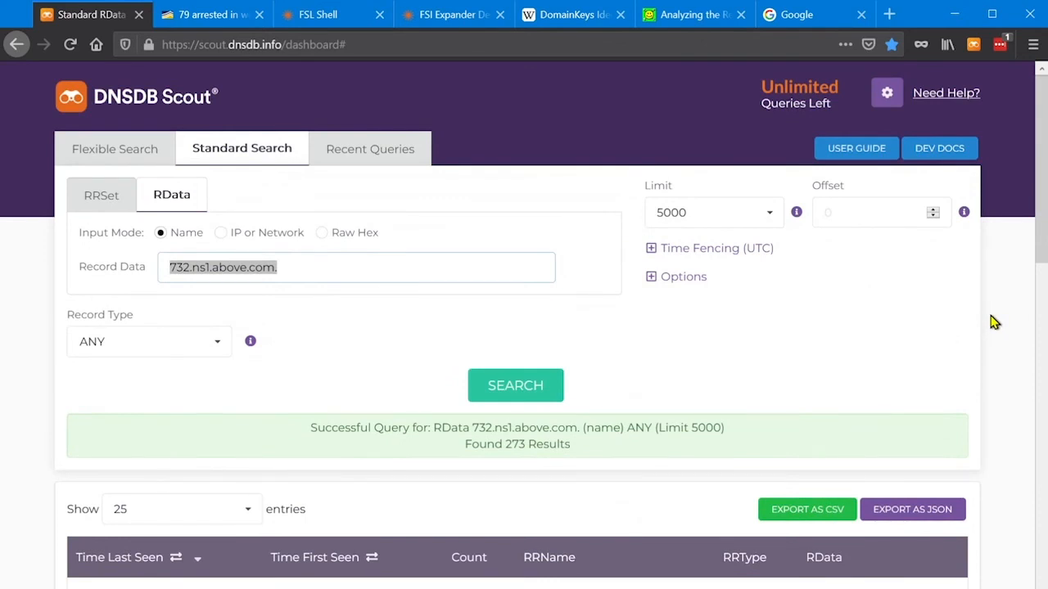
Expand the 732.ns1.above.com lookup in the recent queries, highlight its request URL and review the JSON response.
{"action": "left_click", "coordinate": [355, 157]}
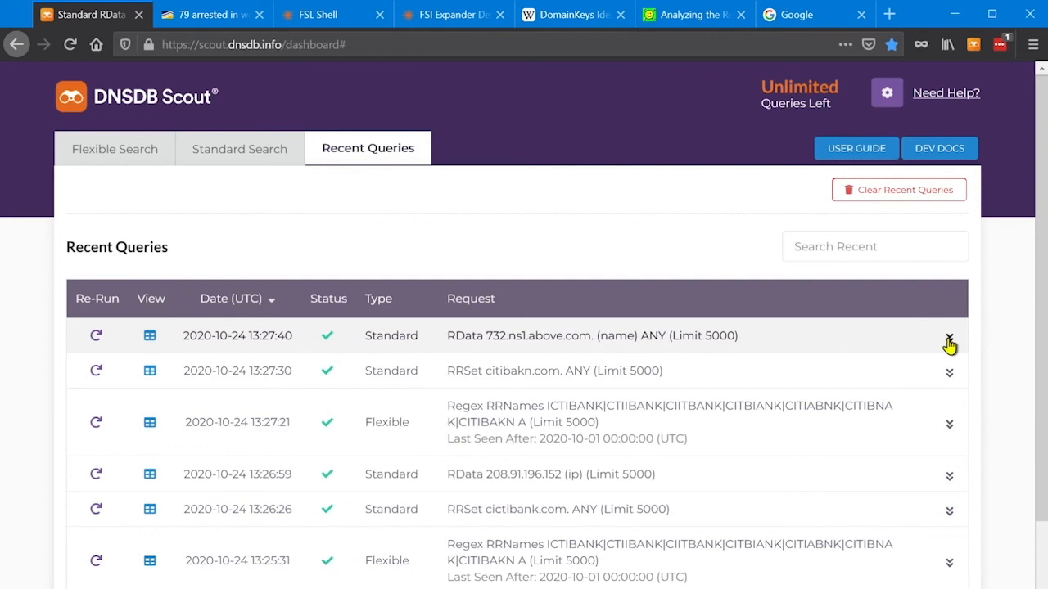
{"action": "left_click", "coordinate": [948, 339]}
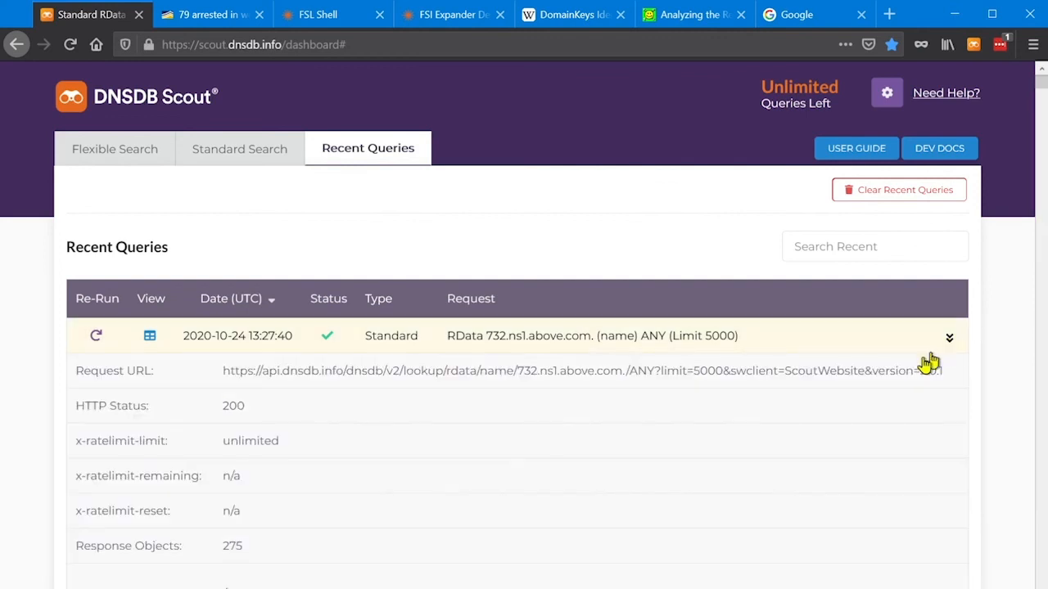
{"action": "left_click_drag", "start_coordinate": [224, 374], "coordinate": [947, 382]}
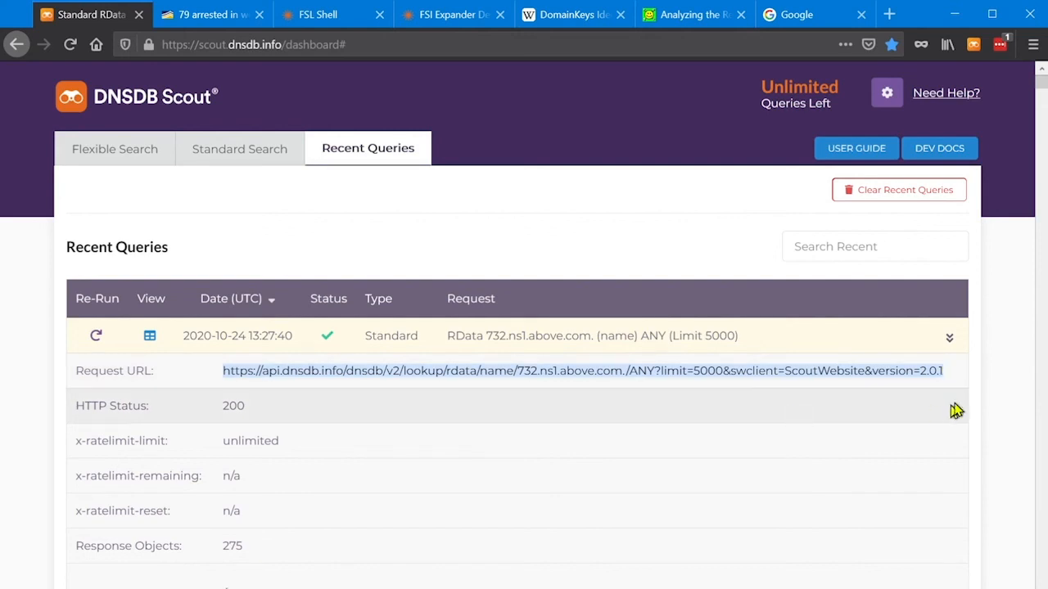
{"action": "scroll", "coordinate": [1002, 393], "scroll_direction": "down", "scroll_amount": 6}
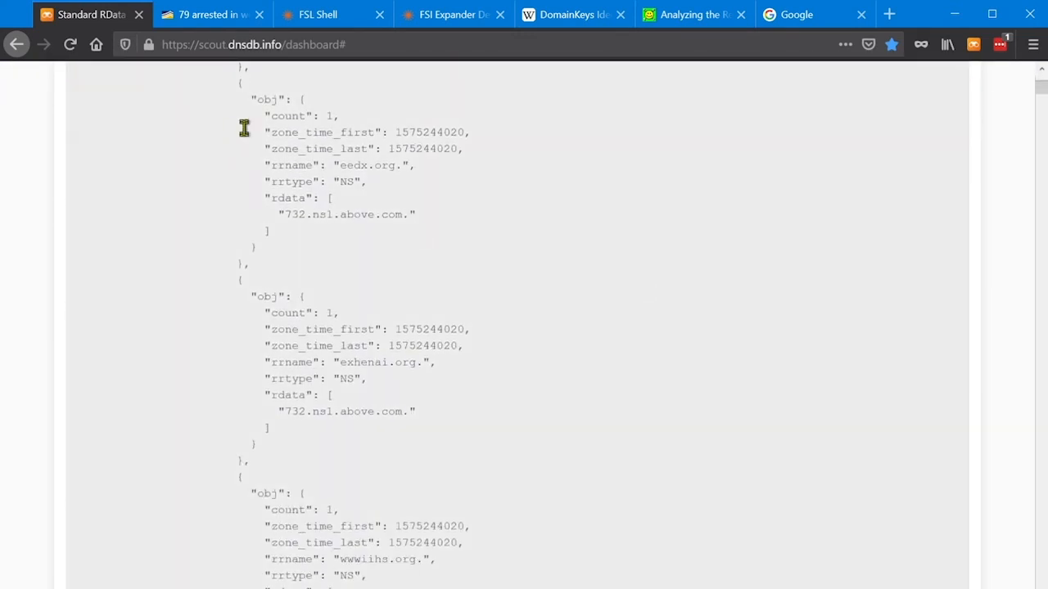
{"action": "scroll", "coordinate": [325, 478], "scroll_direction": "down", "scroll_amount": 10}
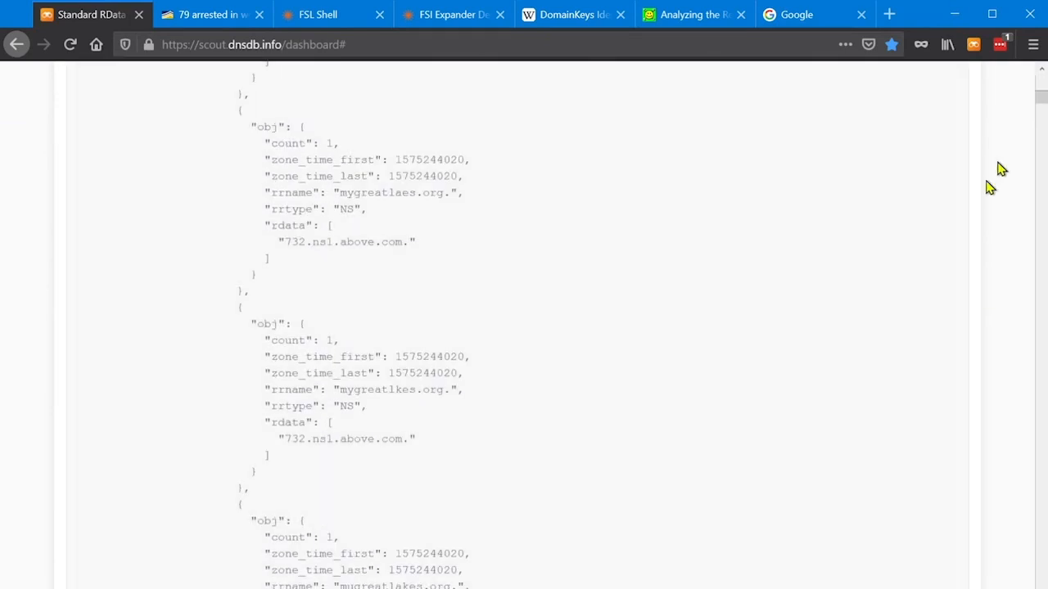
{"action": "left_click_drag", "start_coordinate": [1041, 95], "coordinate": [1041, 77]}
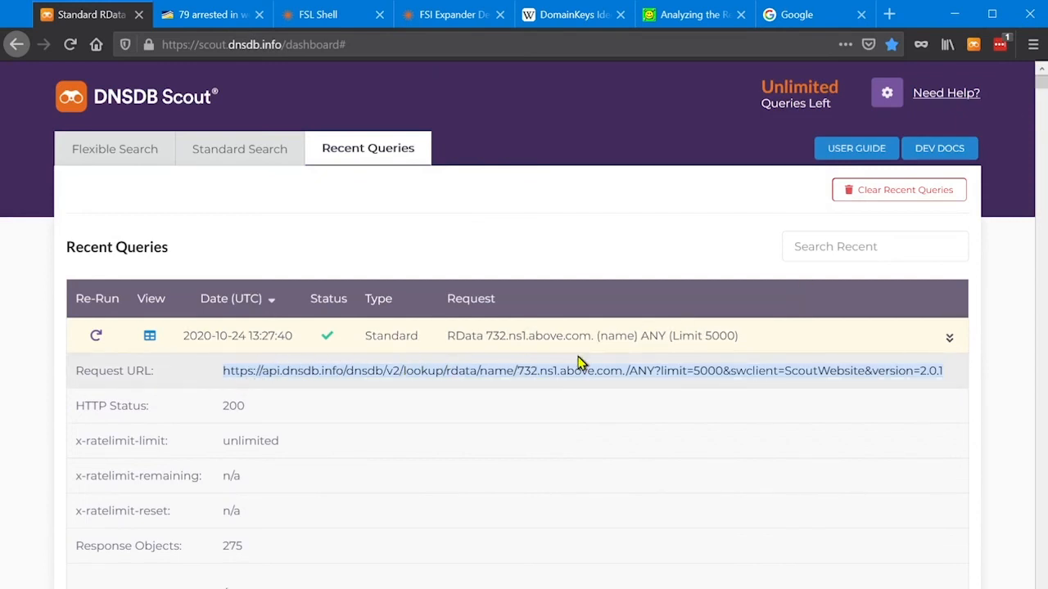
Return to the flexible search form holding the citibank regex.
{"action": "left_click", "coordinate": [99, 155]}
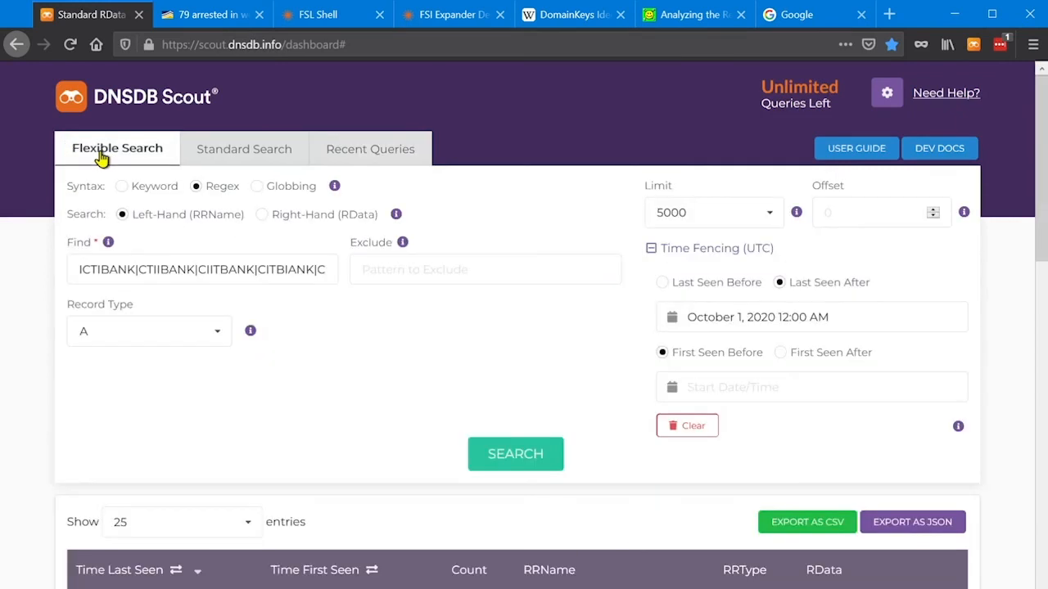